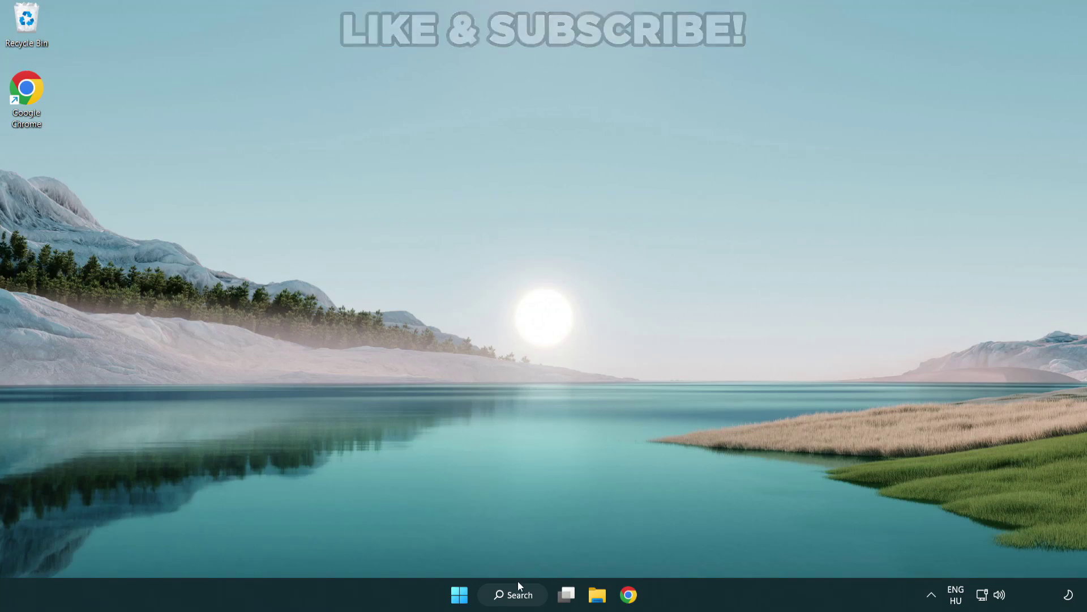
Step: Search Windows for 'device manager' and launch Device Manager from the results
left_click(518, 599)
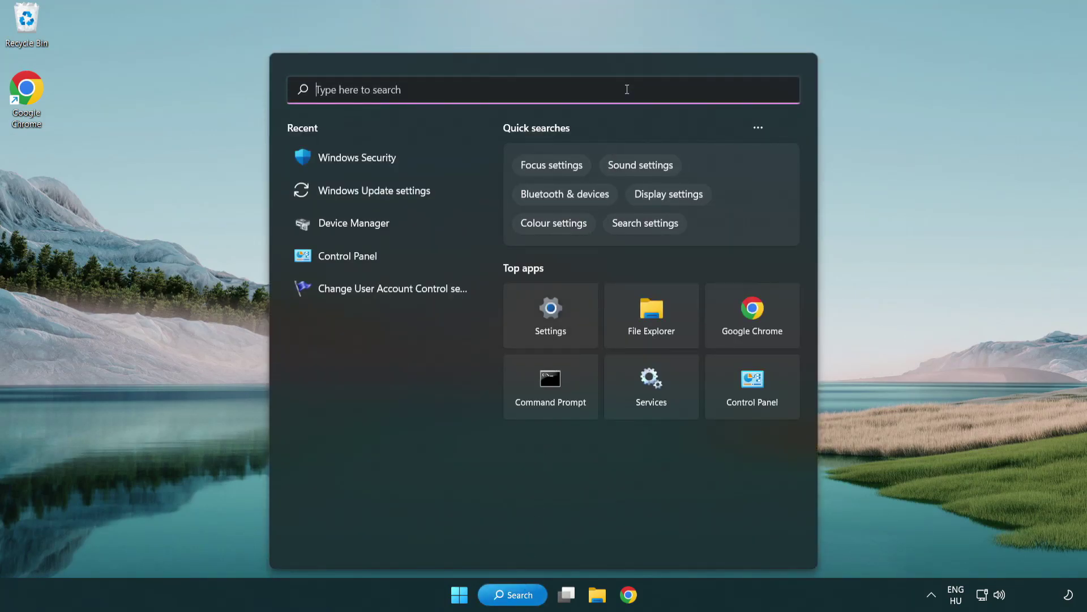
type("device m")
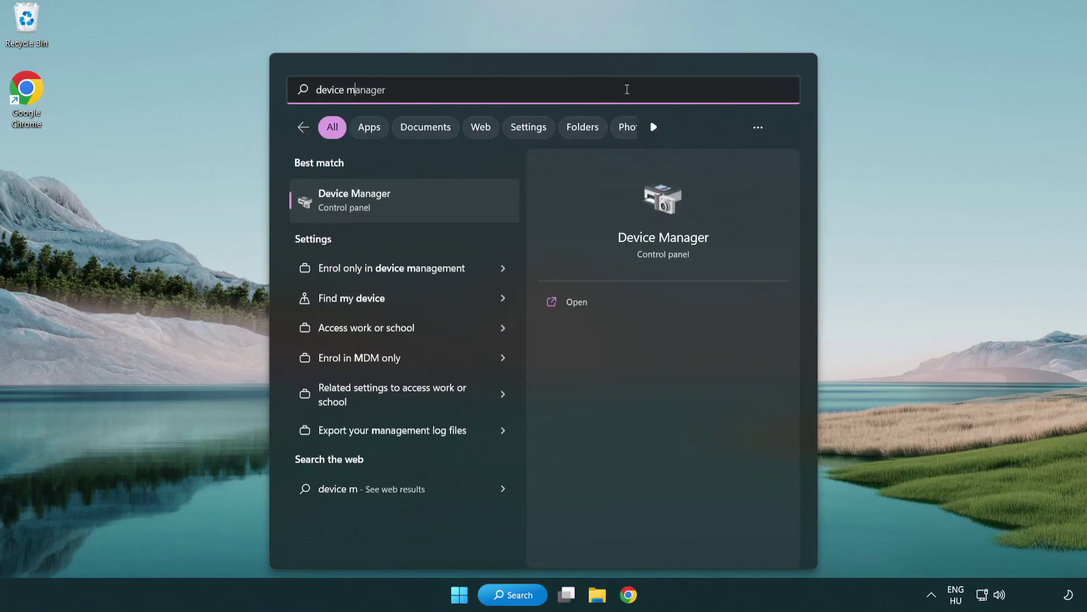
type("anager")
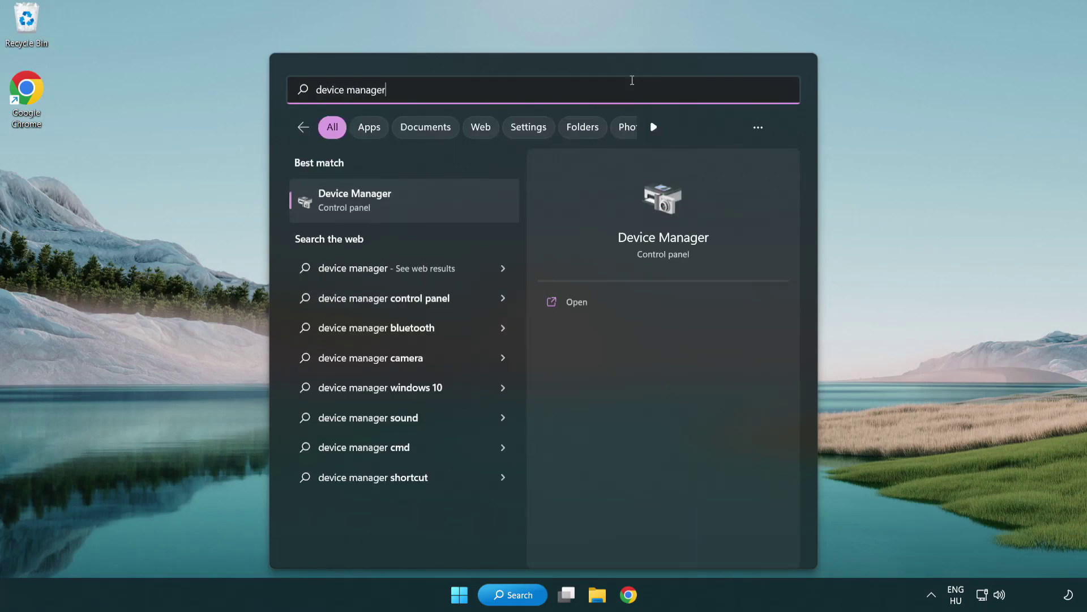
left_click(435, 205)
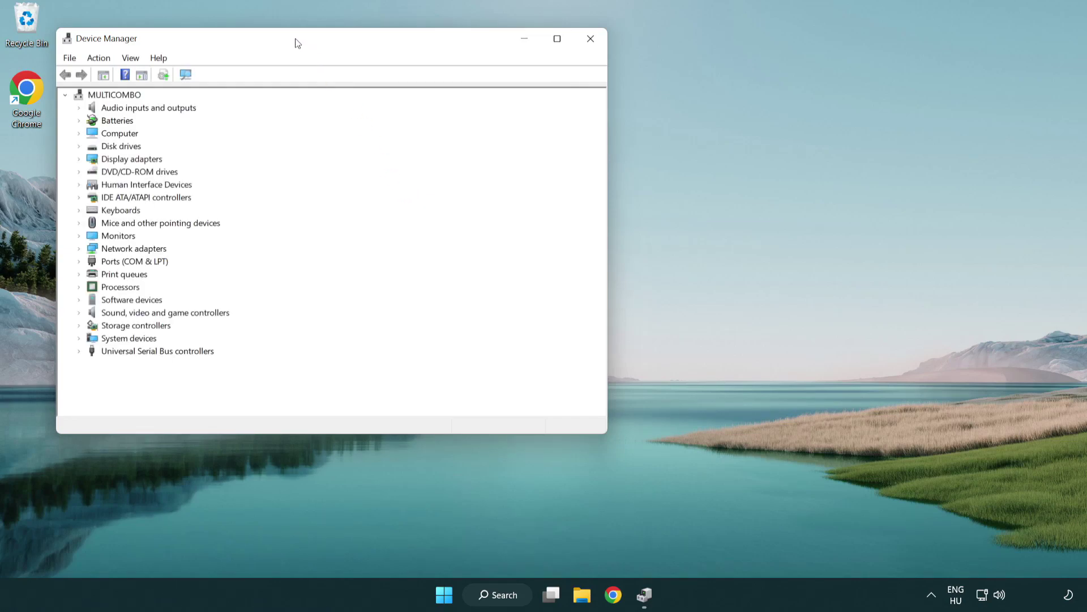
Step: Expand Display adapters and start Update driver for the VMware SVGA 3D adapter
mouse_move(295, 42)
left_mouse_down()
mouse_move(391, 87)
mouse_move(477, 109)
left_mouse_up()
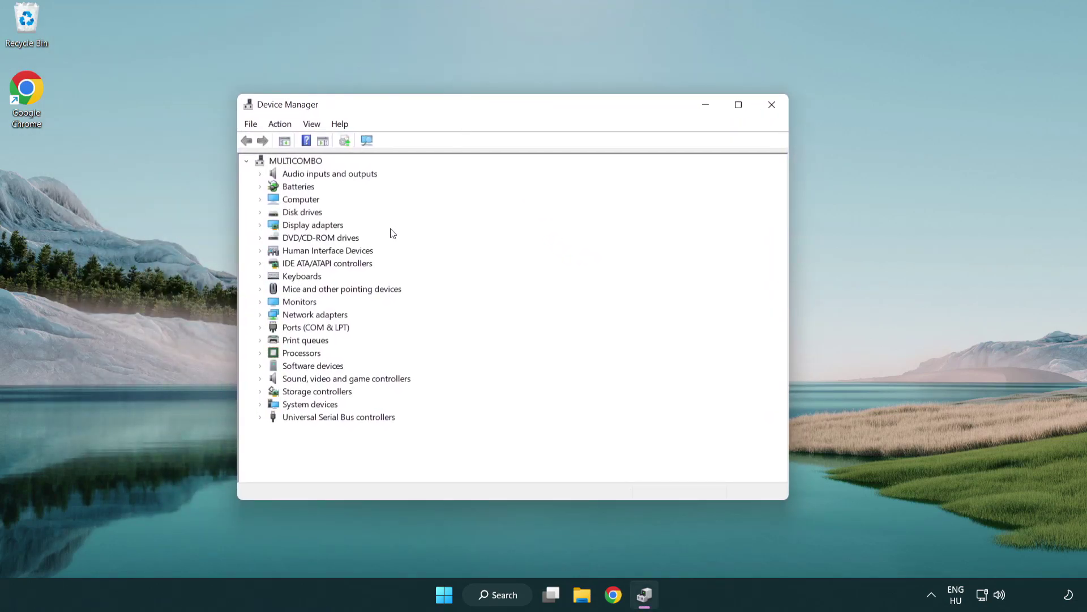
left_click(298, 231)
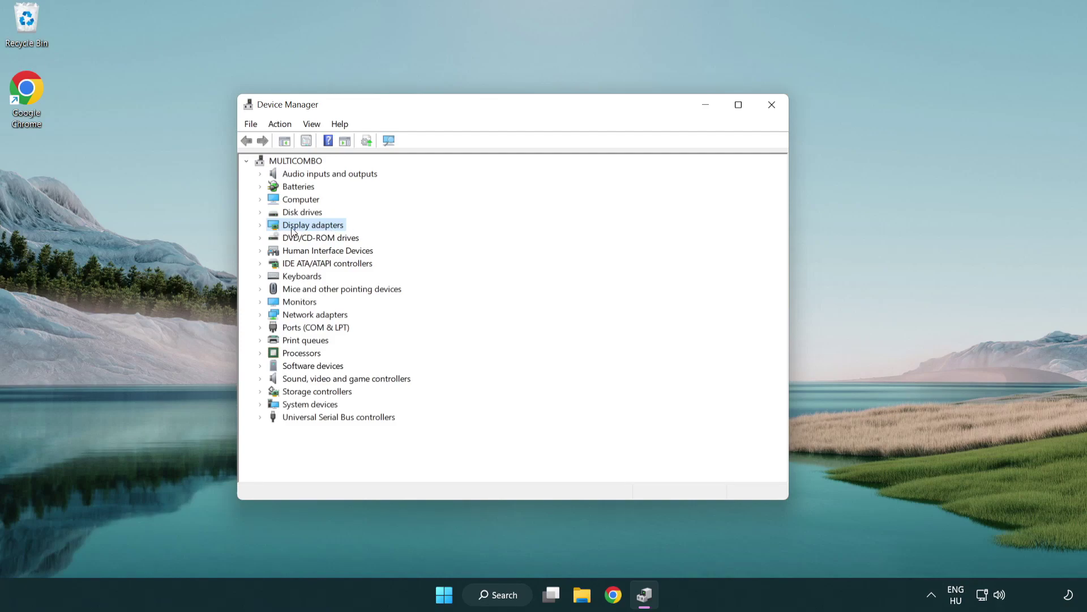
left_click(262, 226)
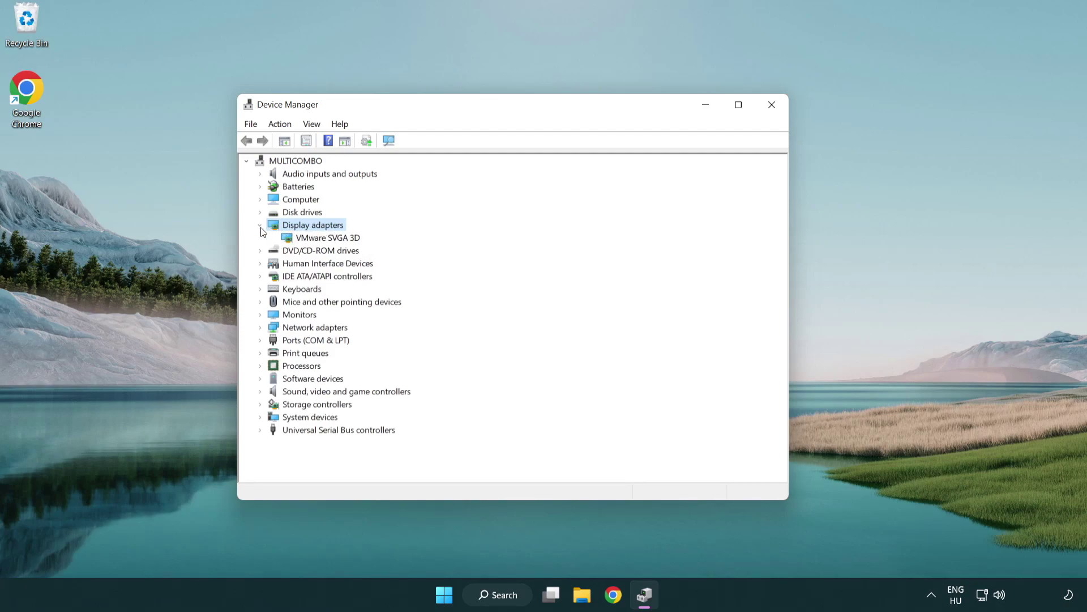
left_click(324, 240)
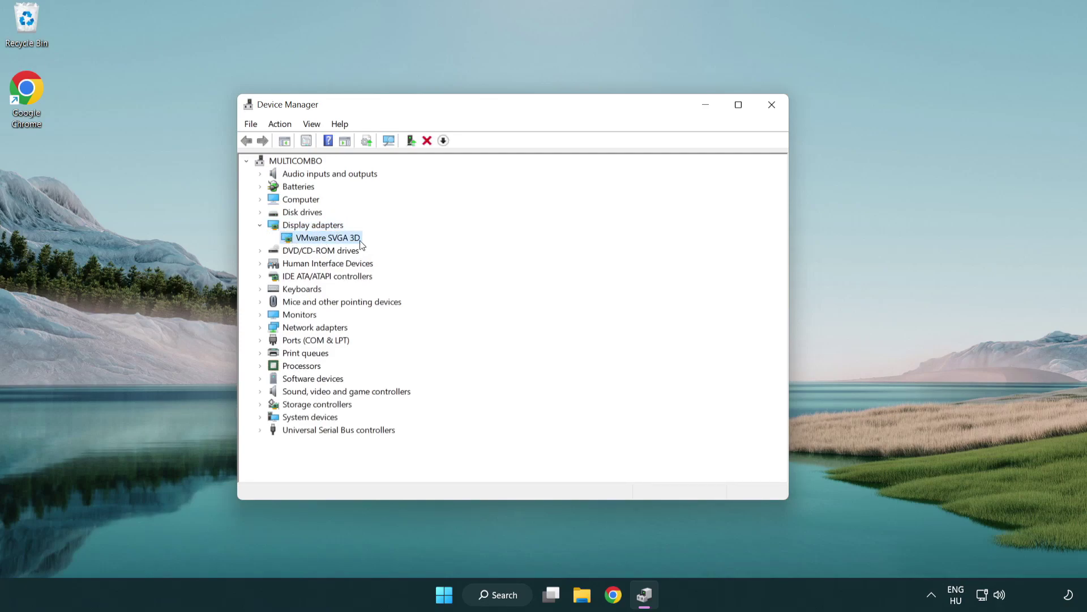
right_click(324, 242)
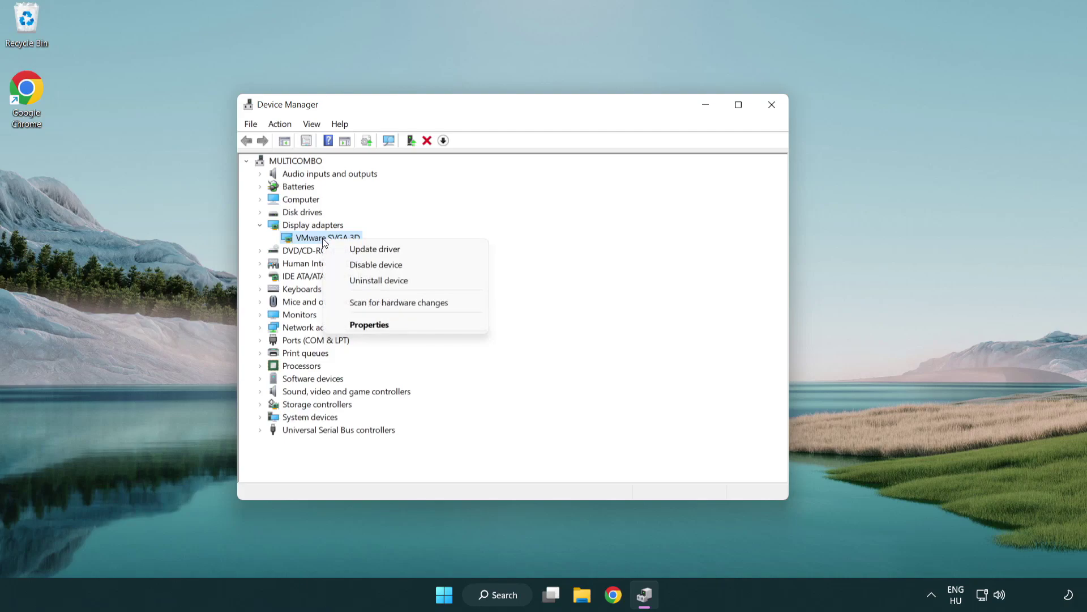
left_click(429, 250)
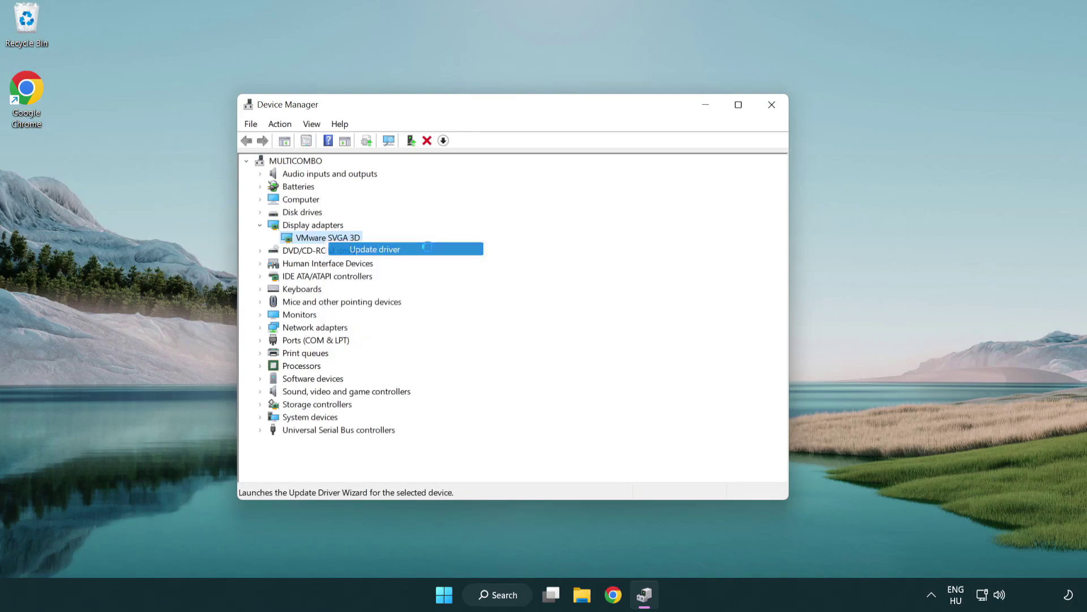
left_click_drag(450, 170, 471, 163)
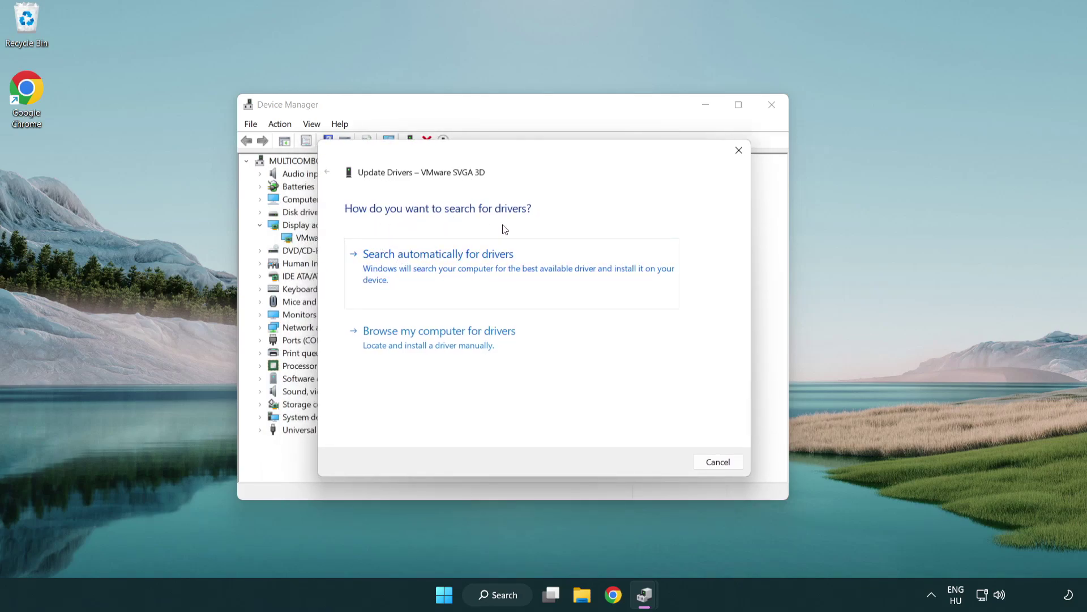
Step: Search automatically for drivers, which finds the best driver installed, and close the wizard
left_click(478, 265)
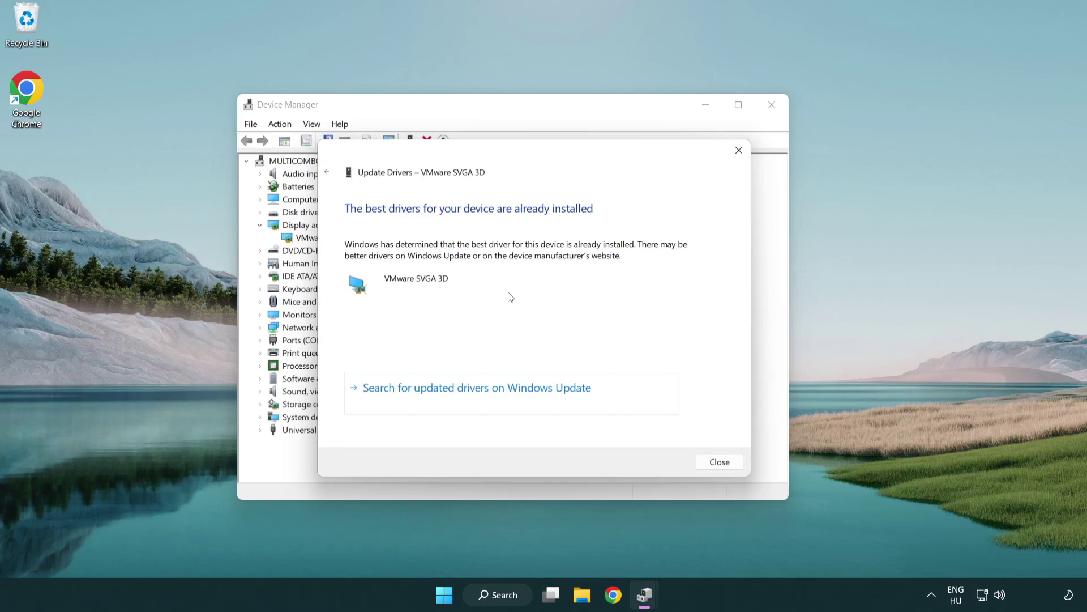
left_click(722, 465)
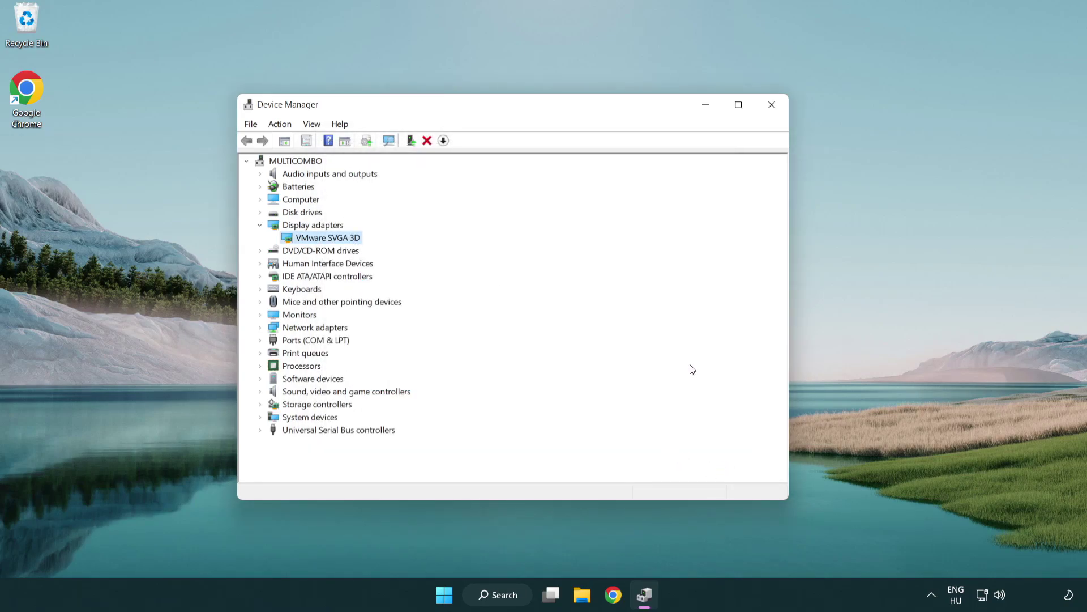
Step: Close Device Manager and open Windows Update settings by searching for 'update'
left_click(773, 106)
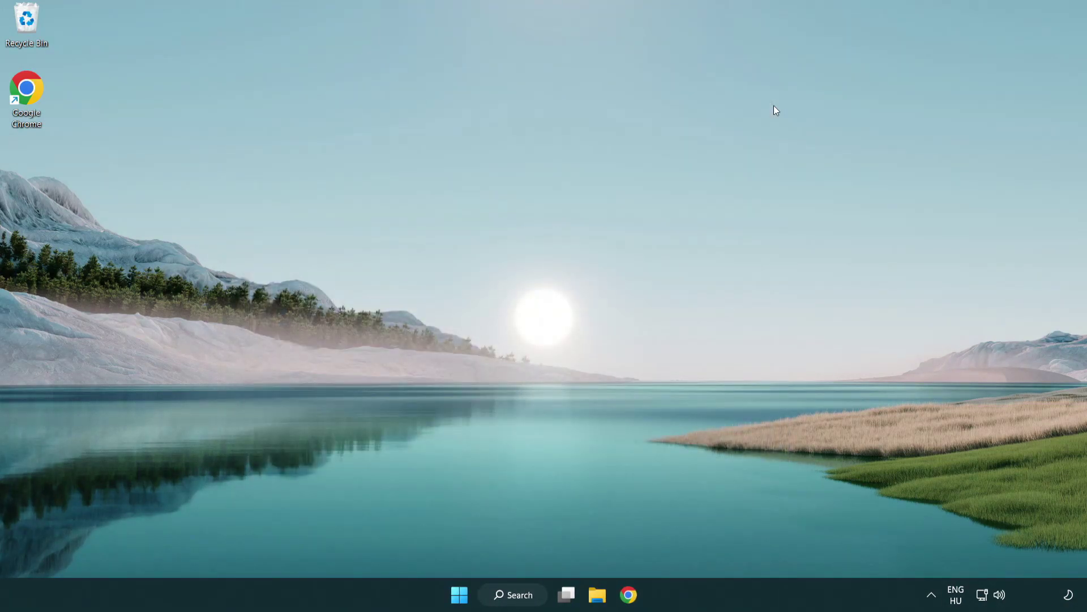
left_click(523, 591)
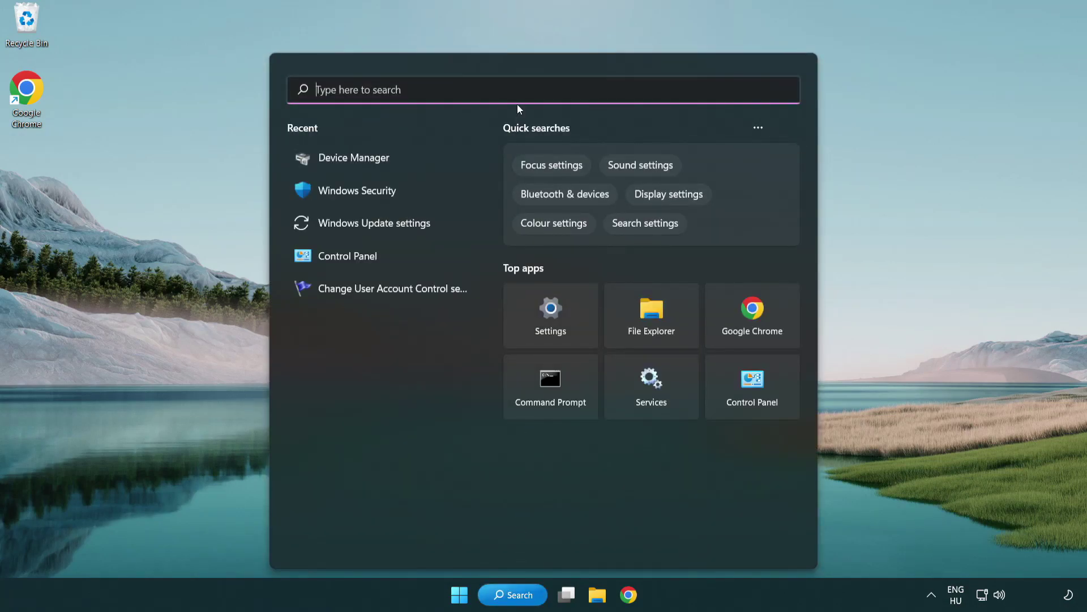
type("u")
type("pdate")
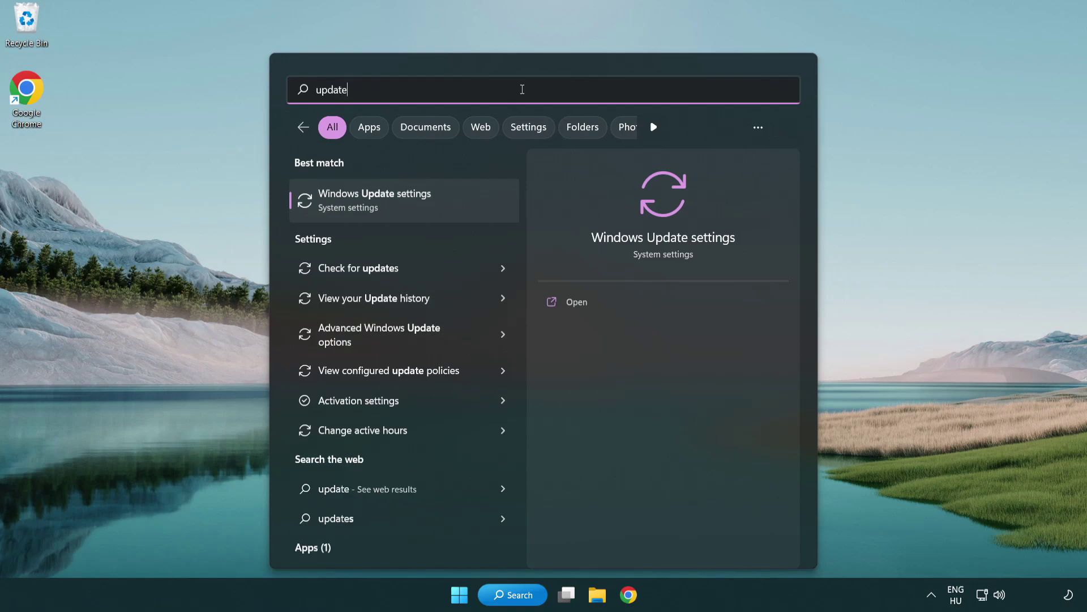
left_click(425, 208)
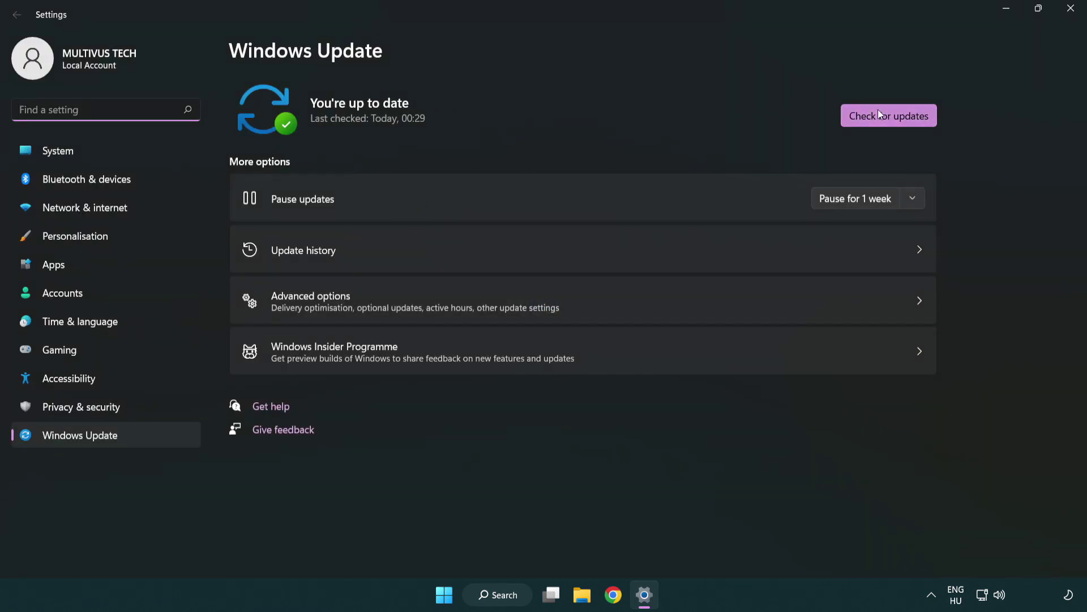
Step: Check for updates, confirming the PC is up to date, then close Settings
left_click(908, 125)
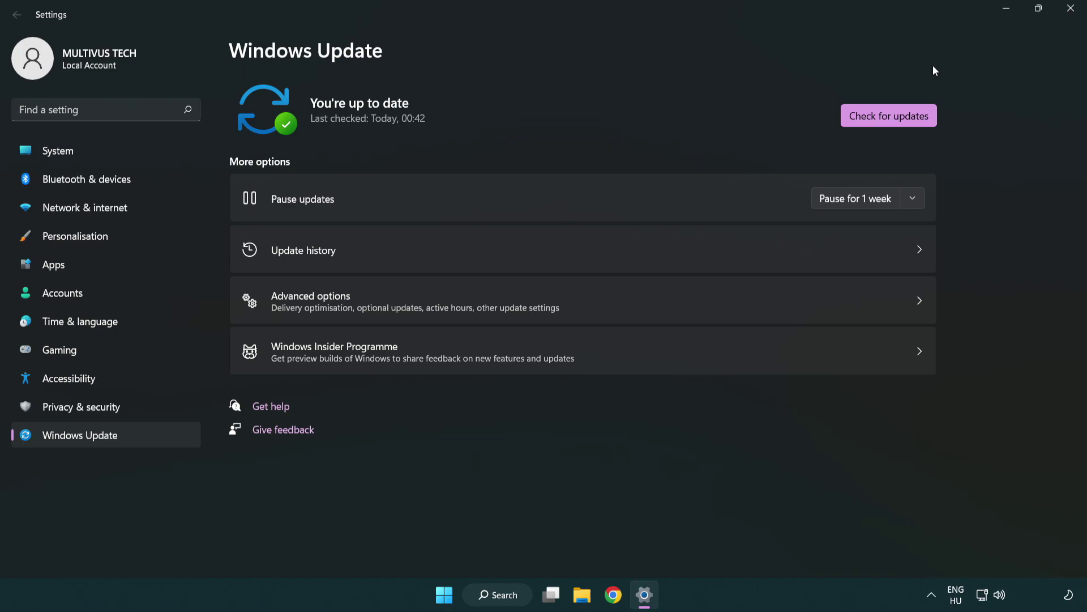
left_click(1067, 17)
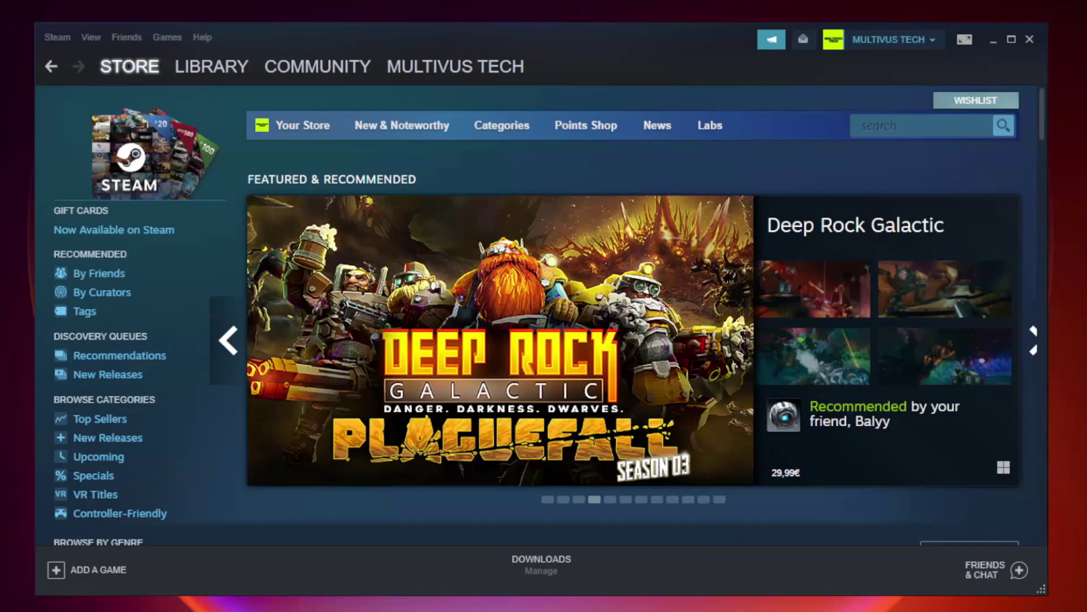
mouse_move(211, 66)
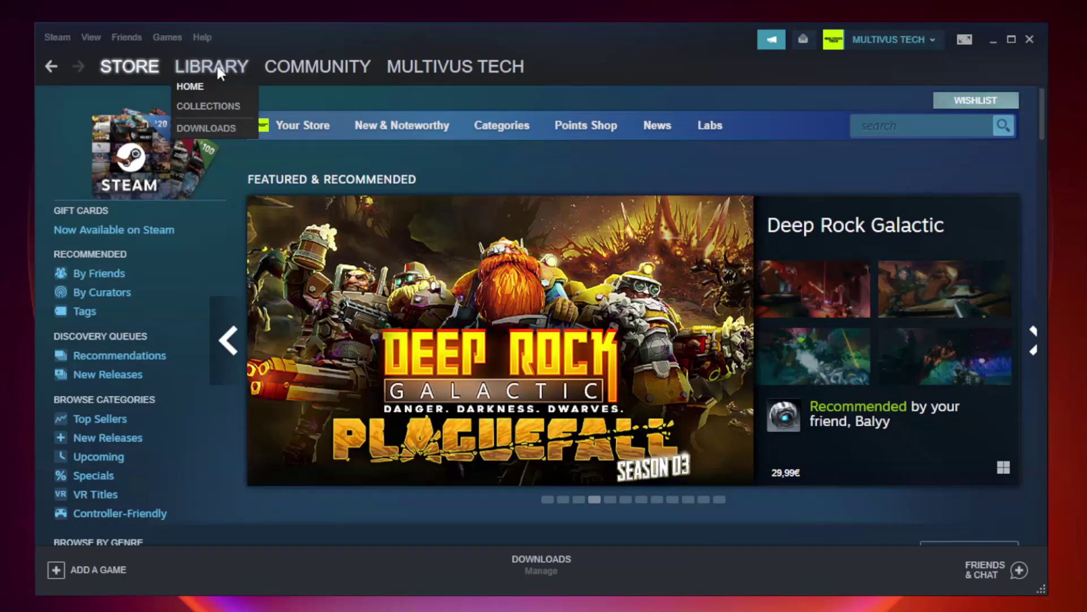
Step: Open the Steam LIBRARY and bring up the context menu for YOUR NOT WORKING GAME
left_click(221, 72)
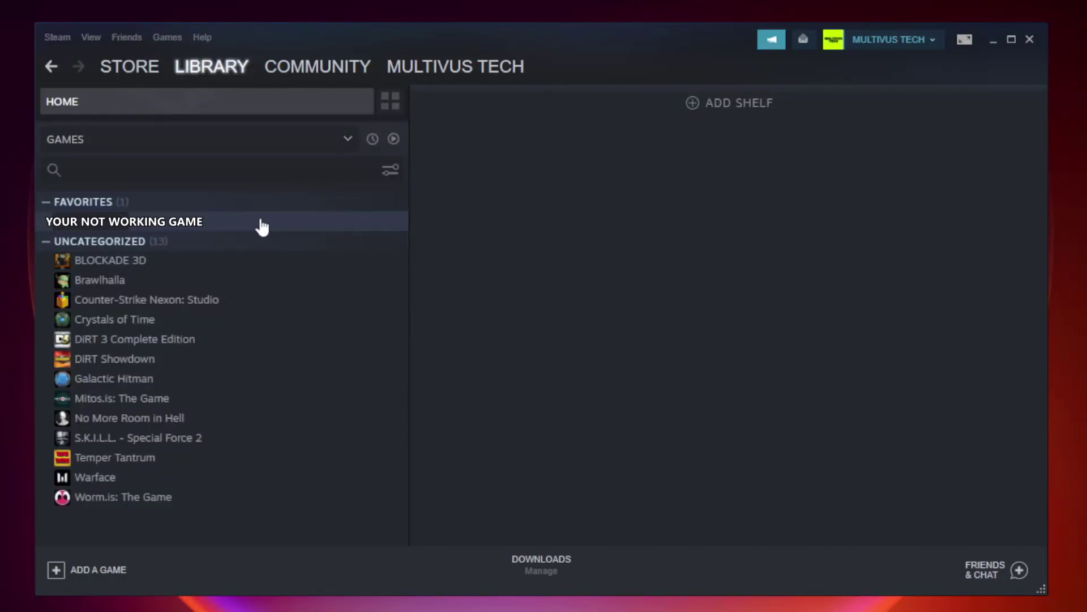
right_click(234, 221)
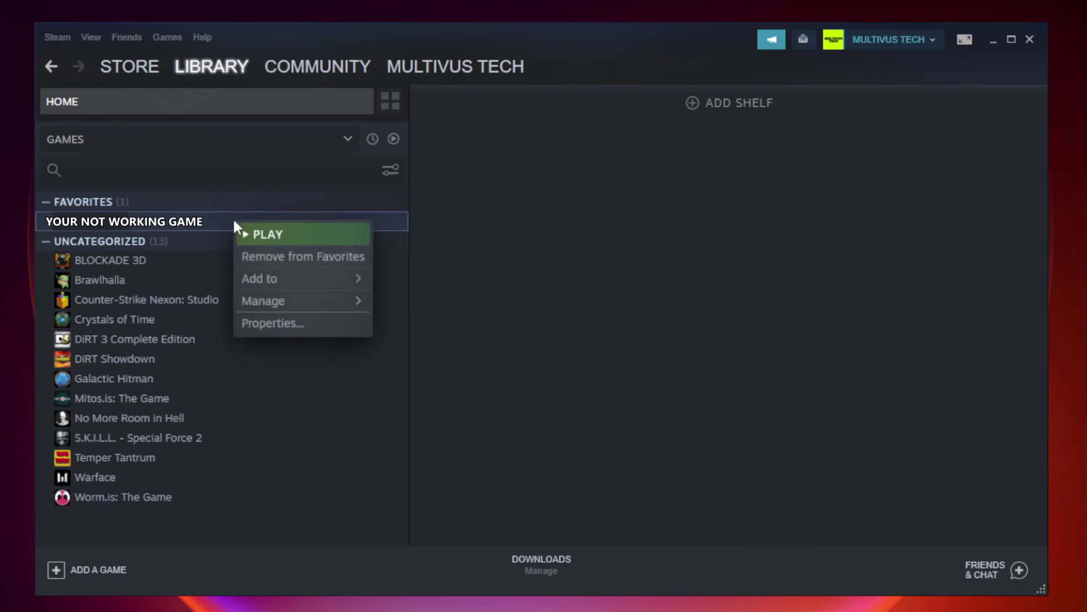
Step: Verify the game's file integrity from Properties > LOCAL FILES, validating all 9192 files
left_click(299, 321)
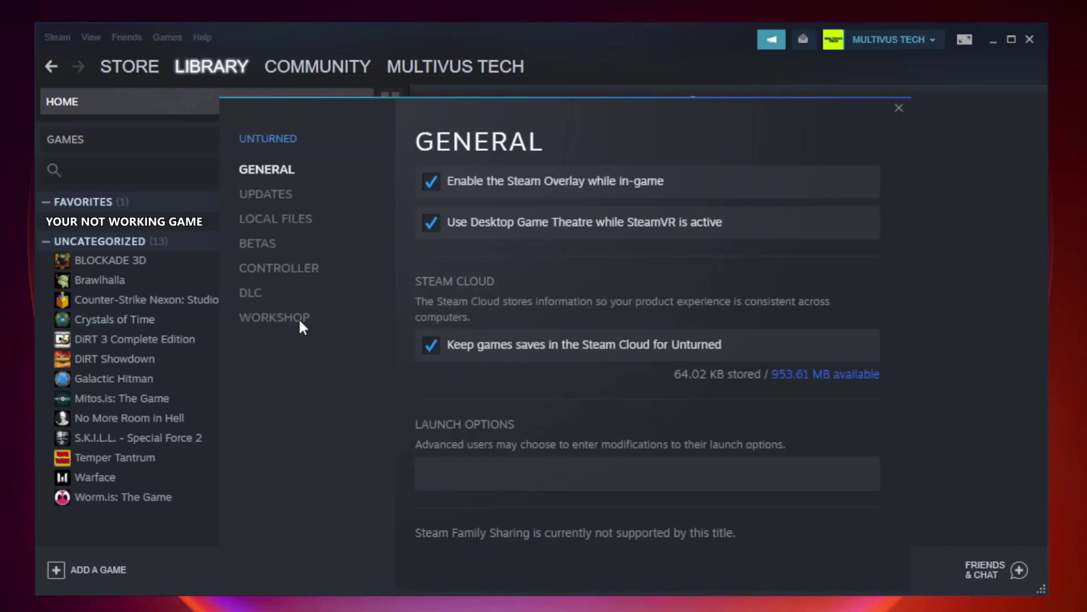
left_click(288, 224)
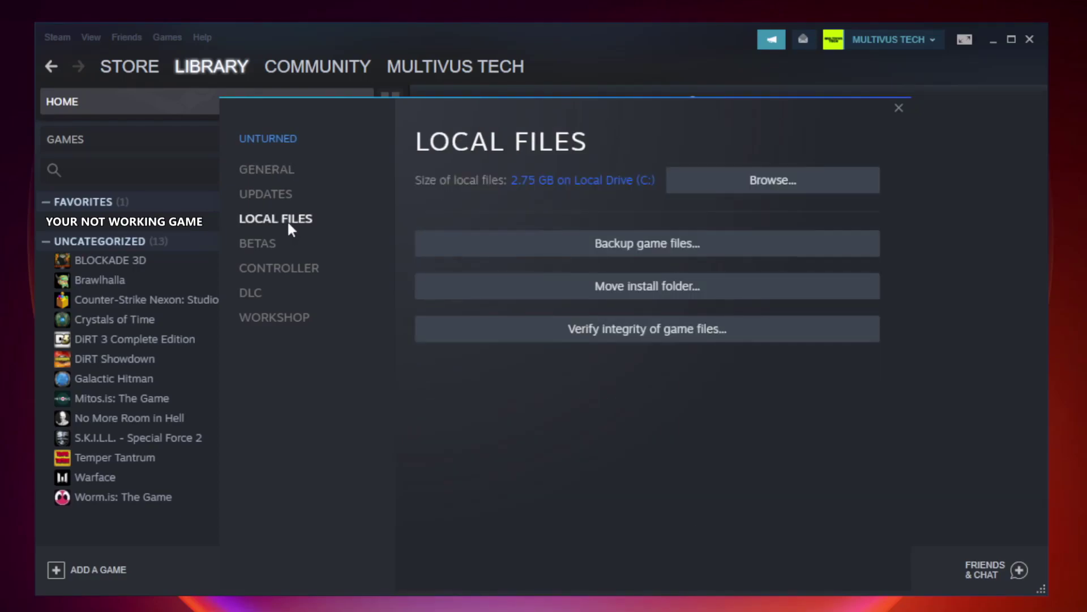
left_click(660, 339)
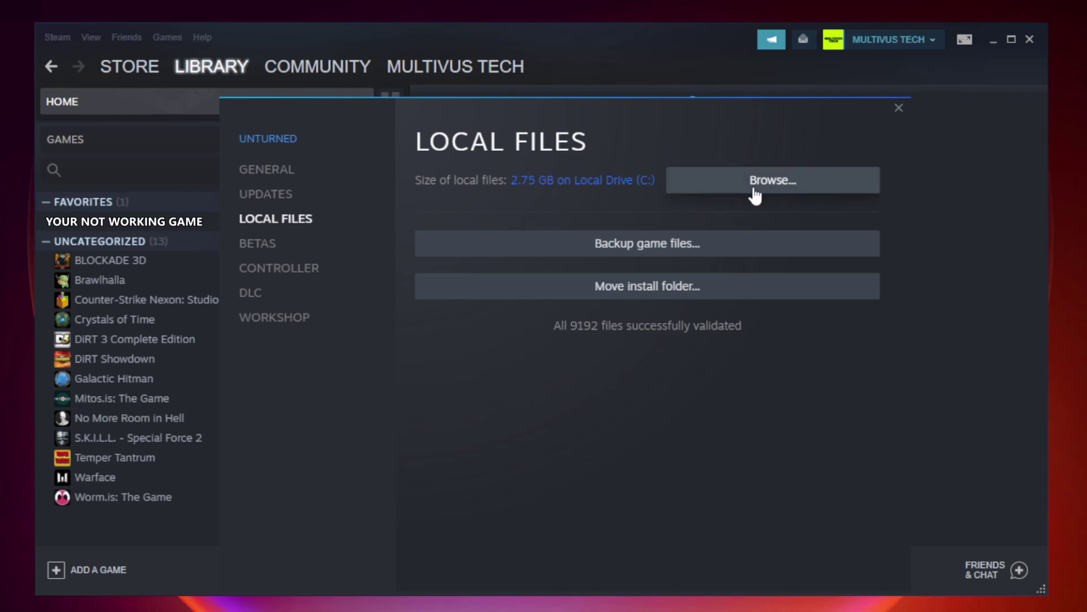
Step: Browse the game's install folder and right-click the YOUR NOT WORKING GAME shortcut
left_click(777, 195)
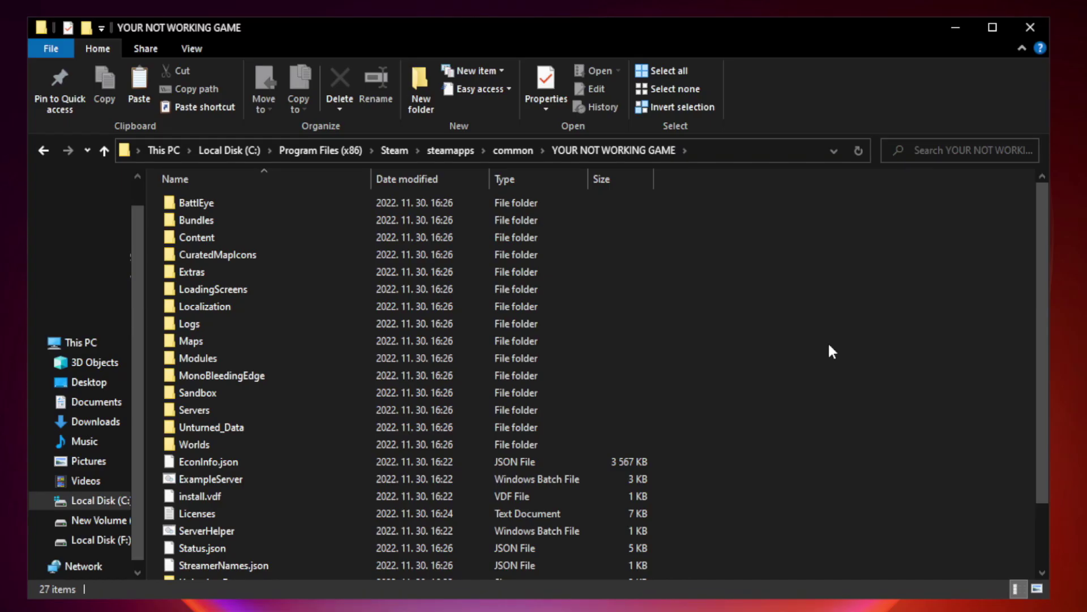
left_click_drag(1044, 296, 1044, 390)
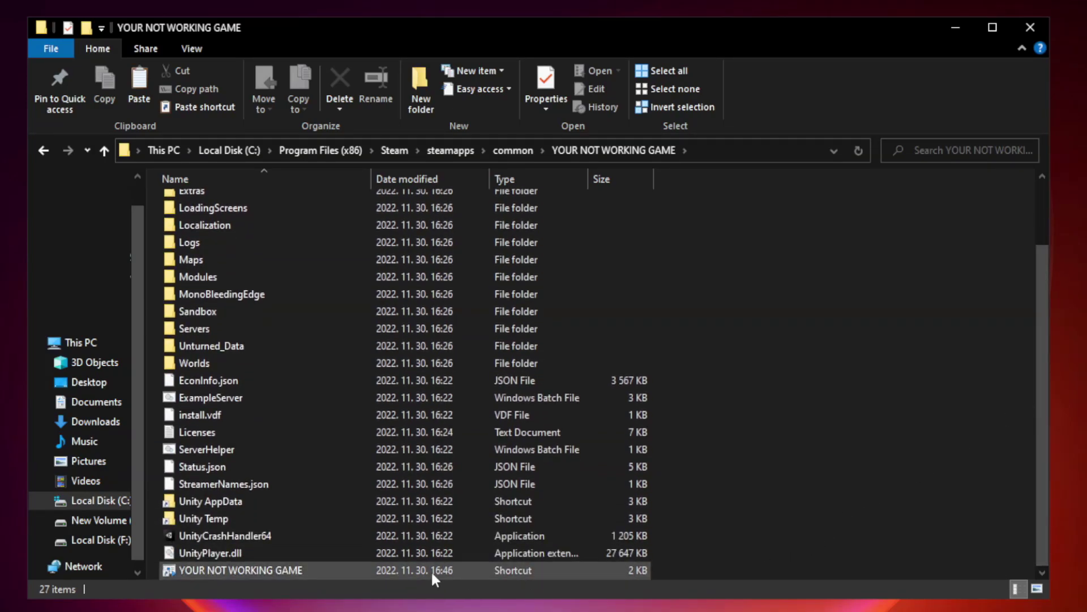
left_click(375, 572)
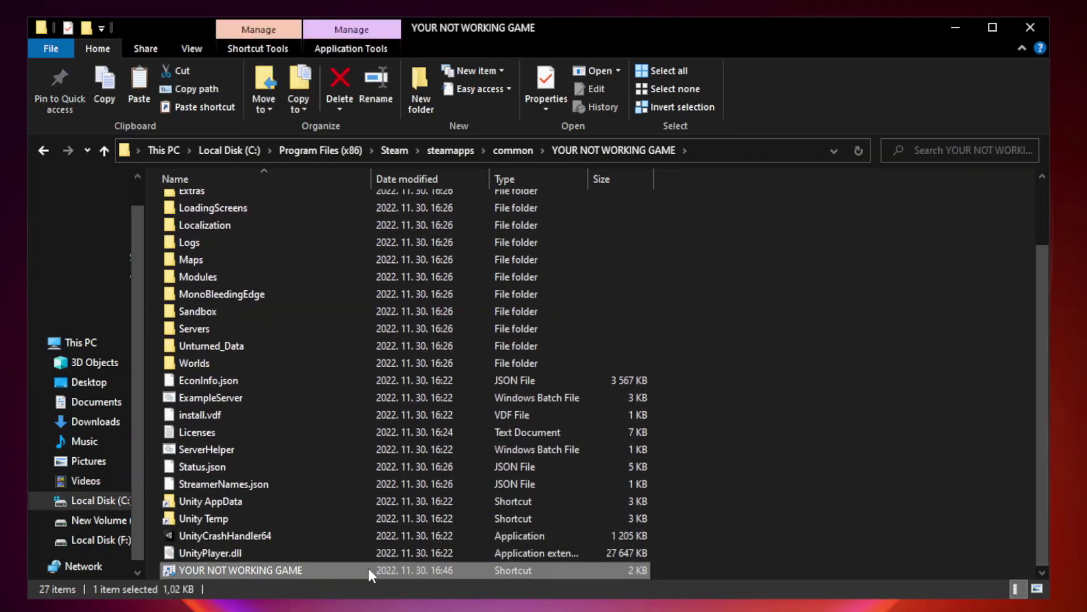
right_click(368, 572)
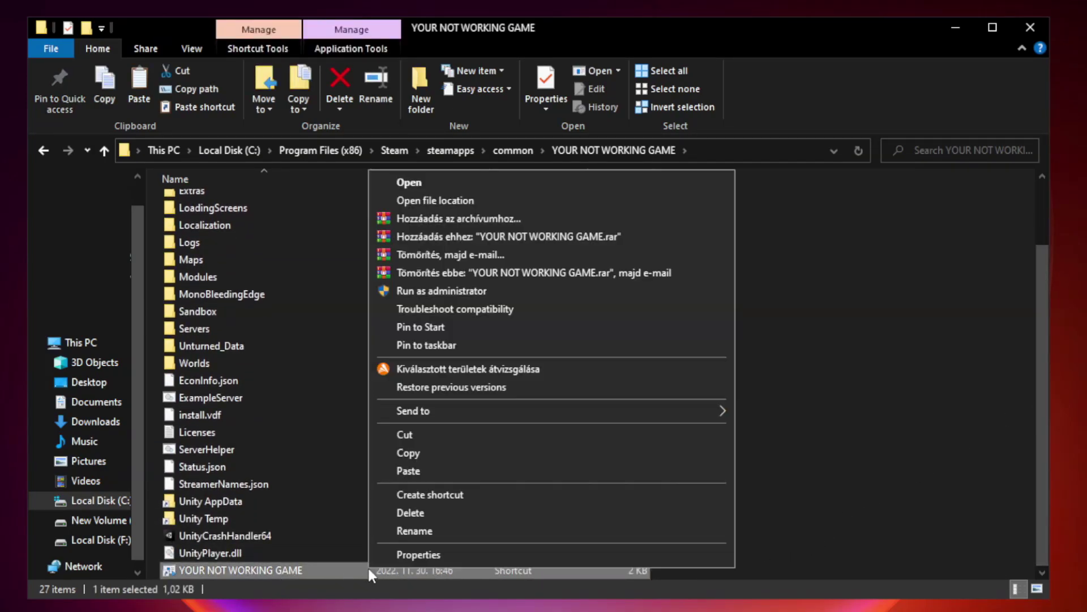
Step: Give the shortcut Windows 8 compatibility mode with fullscreen optimizations disabled, and apply
left_click(548, 555)
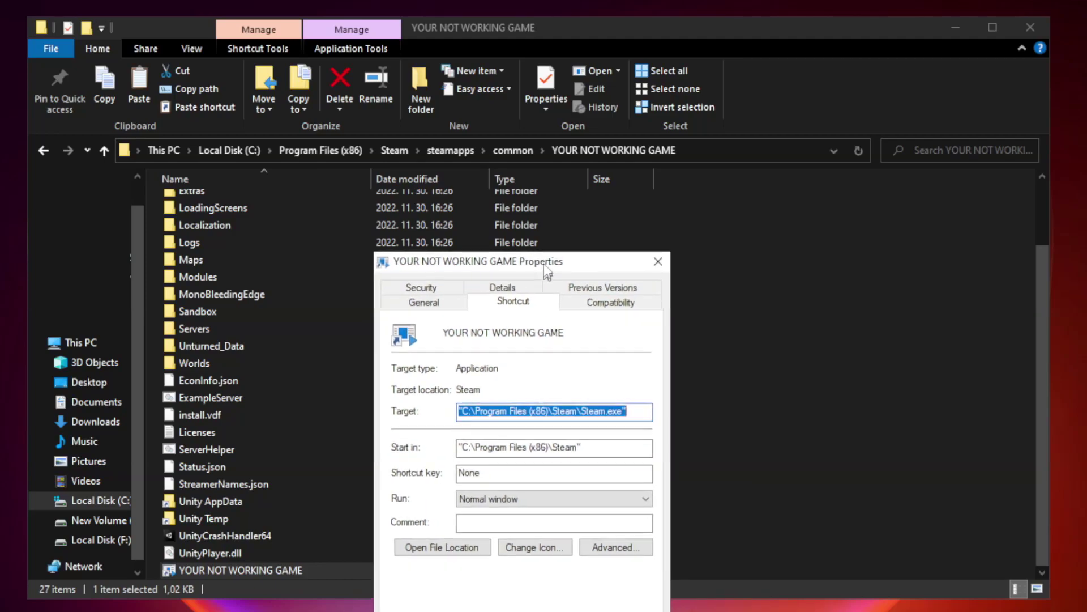
left_click_drag(541, 300, 540, 123)
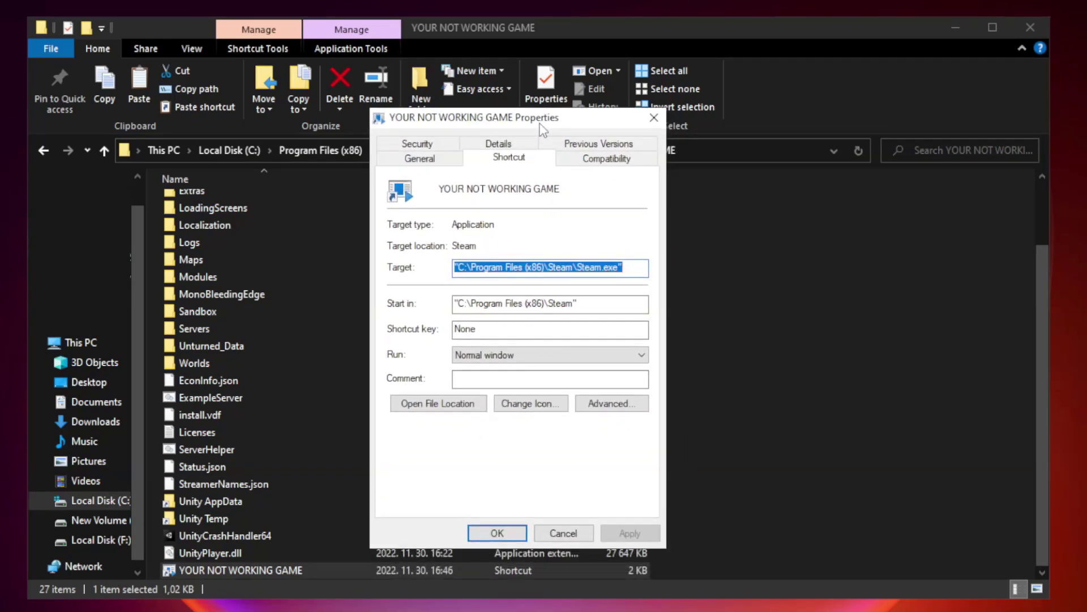
left_click(603, 160)
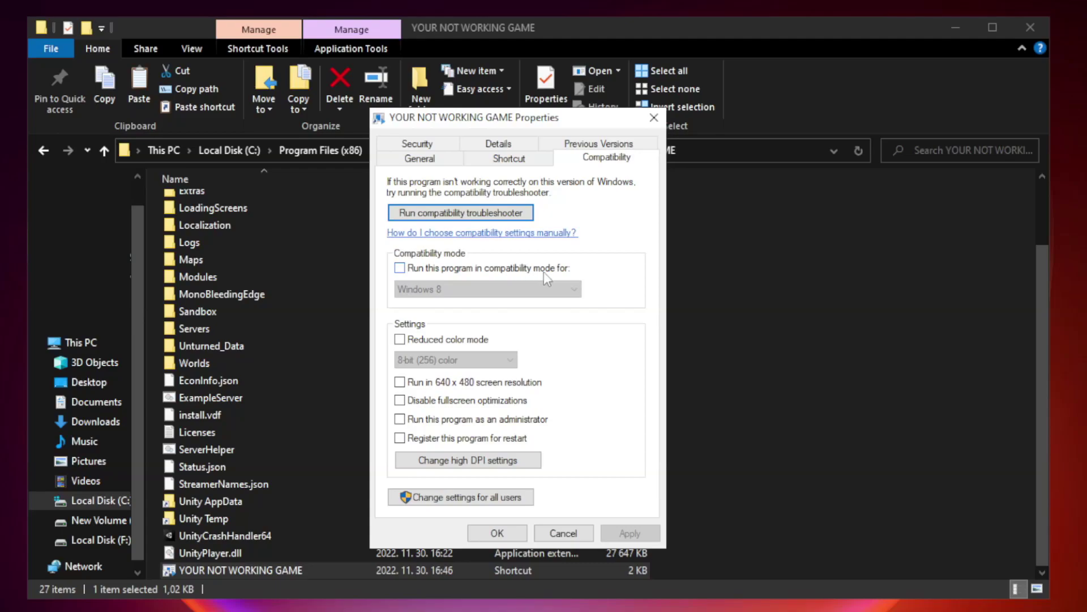
left_click(432, 269)
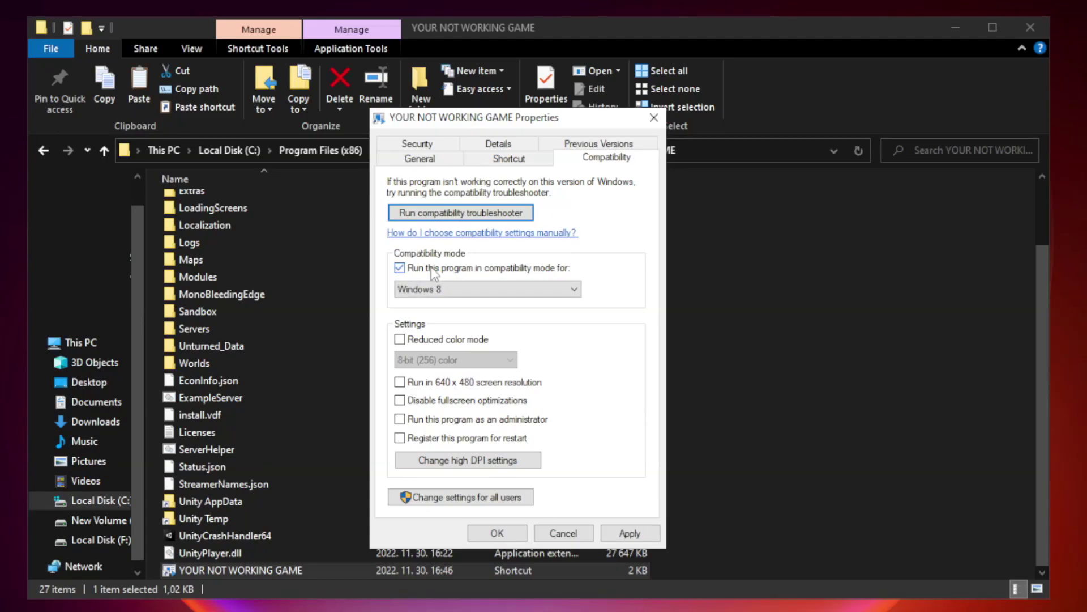
left_click(464, 288)
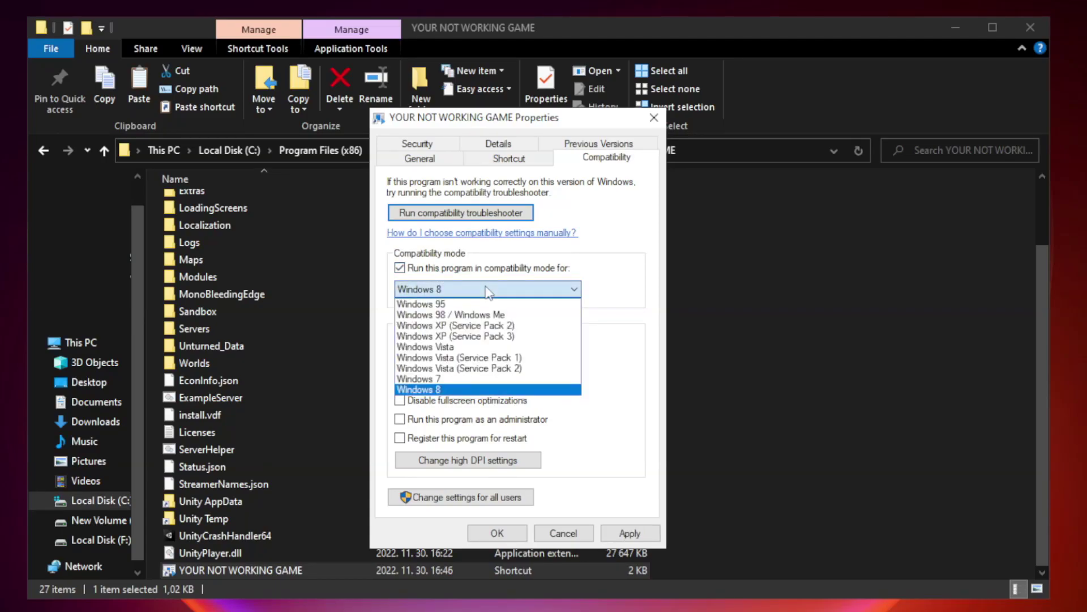
left_click(460, 389)
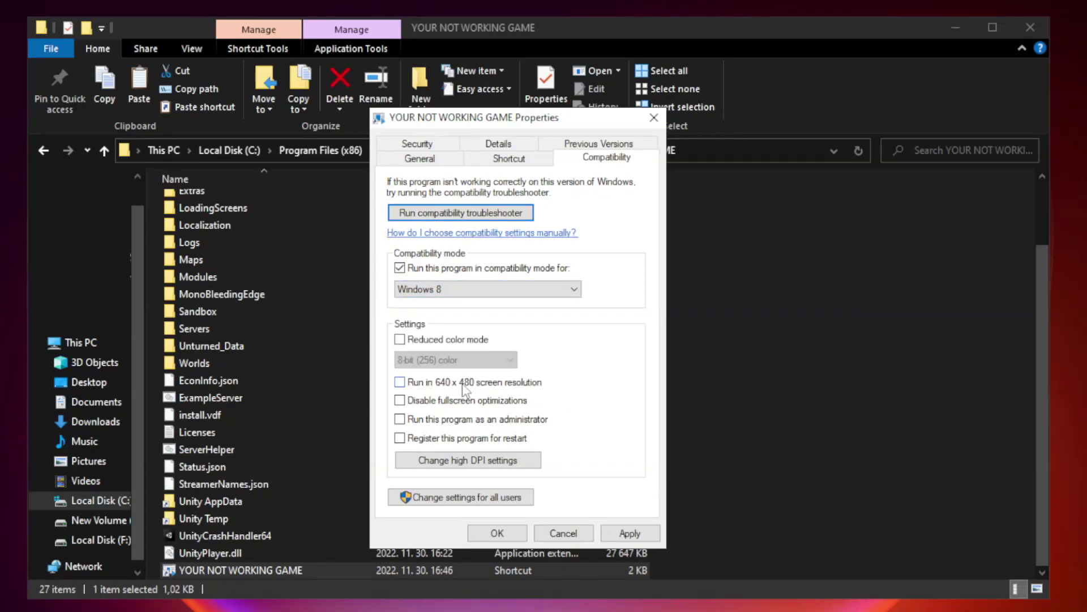
left_click(425, 403)
left_click(627, 535)
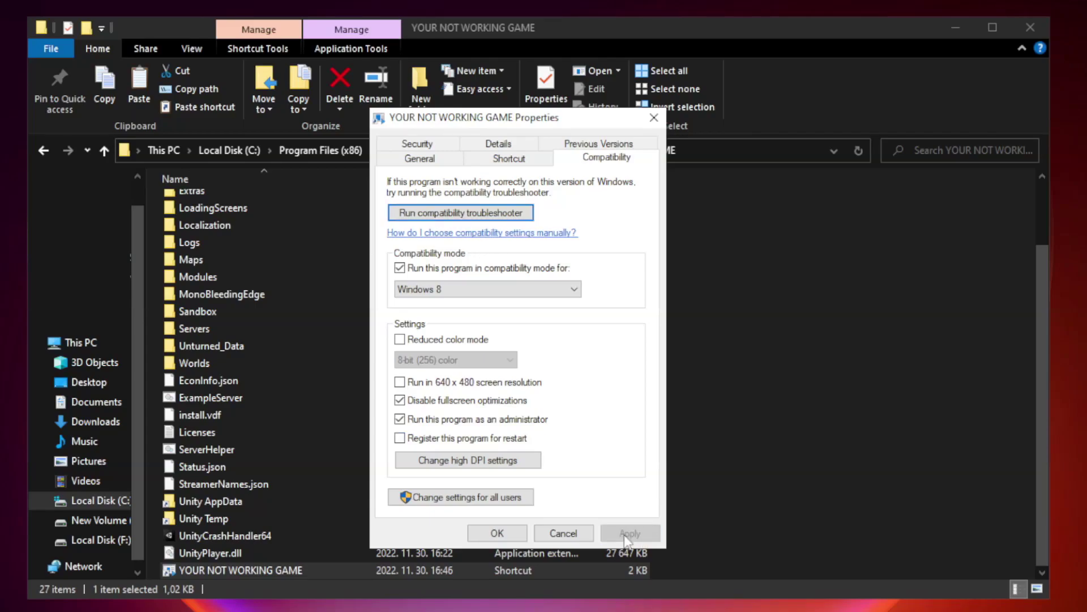
left_click(497, 534)
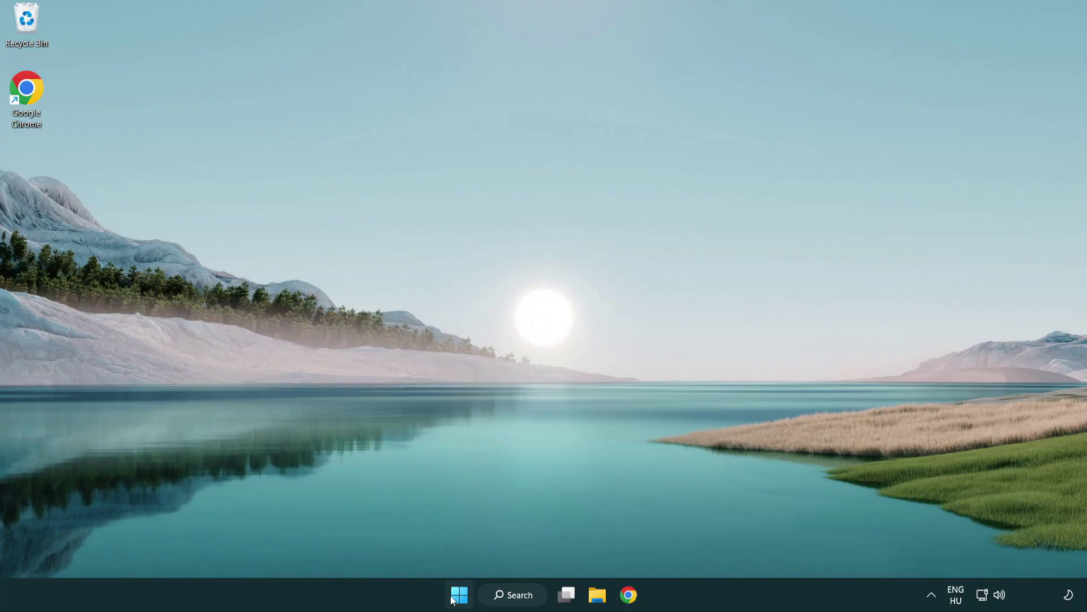
Step: Launch Task Manager from the Start button menu and show its Startup apps
right_click(460, 599)
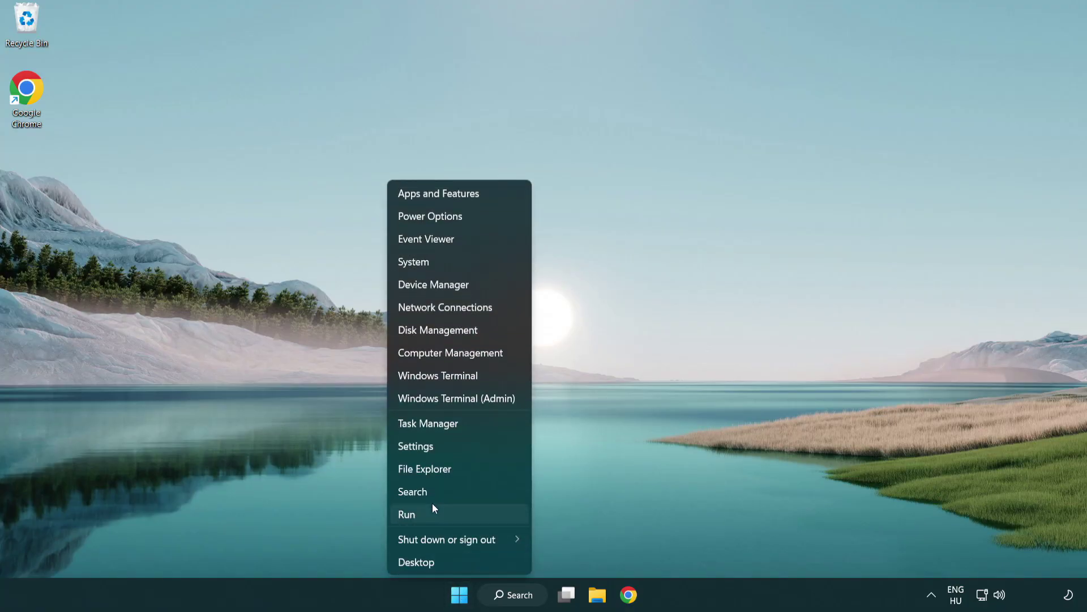
left_click(481, 429)
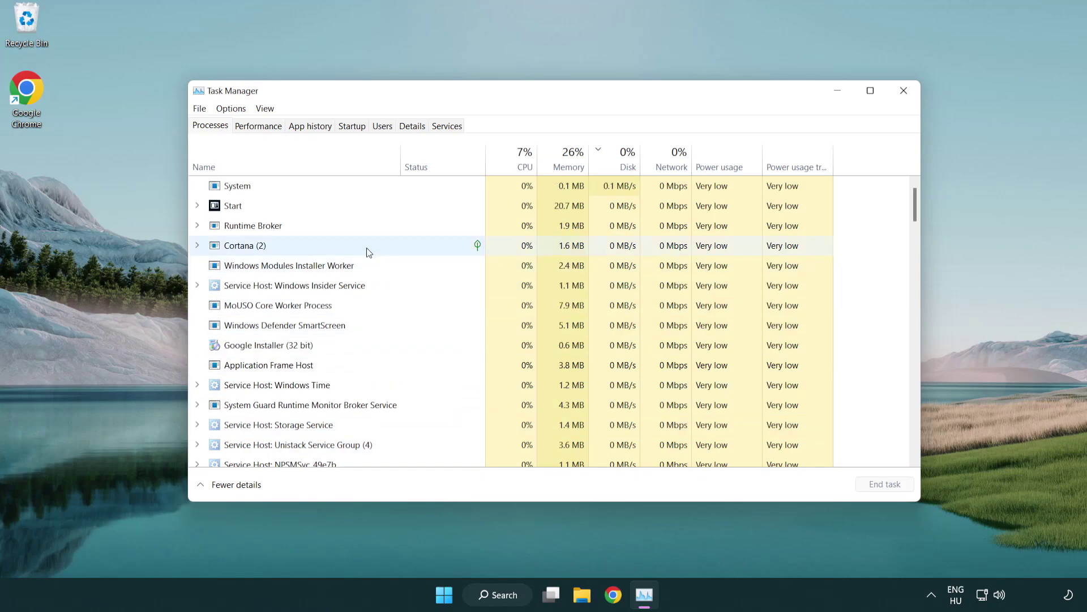
left_click(355, 130)
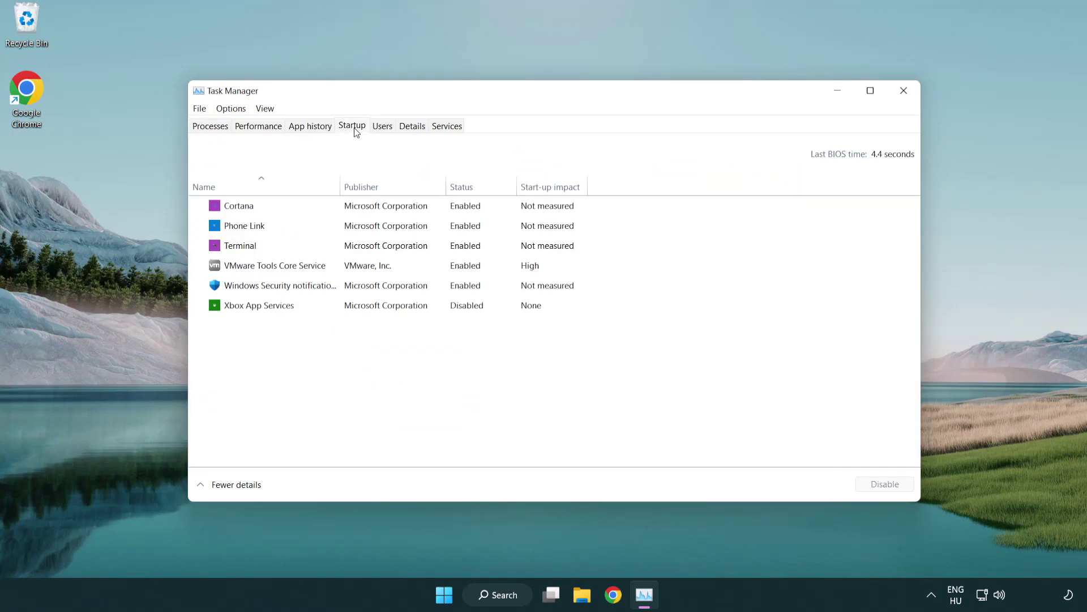
Step: Disable Terminal, Phone Link, Cortana and Windows Security notifications at startup, then close Task Manager
left_click(356, 248)
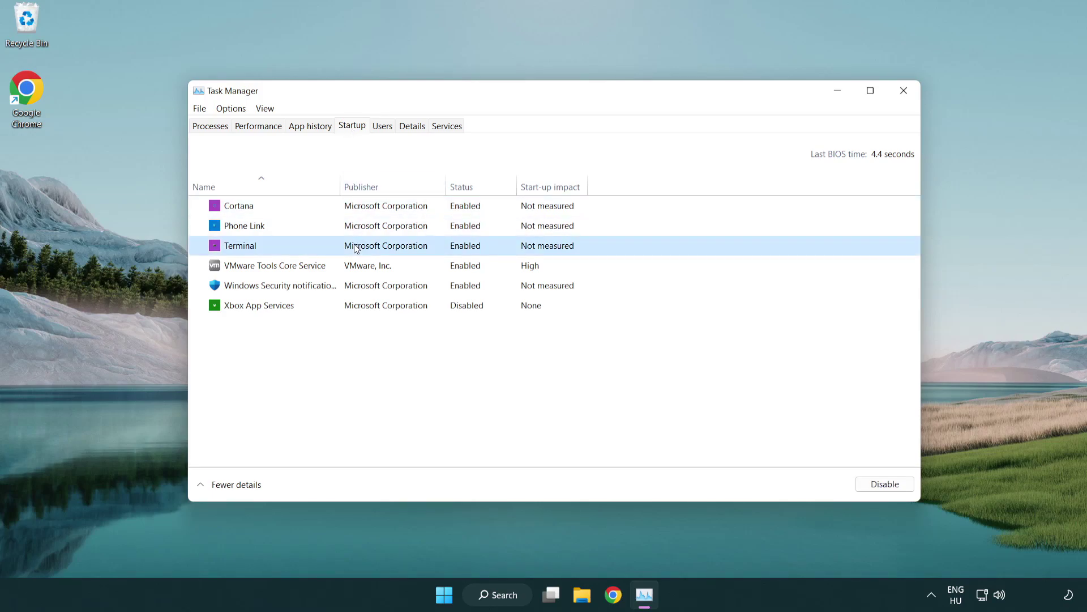
left_click(873, 483)
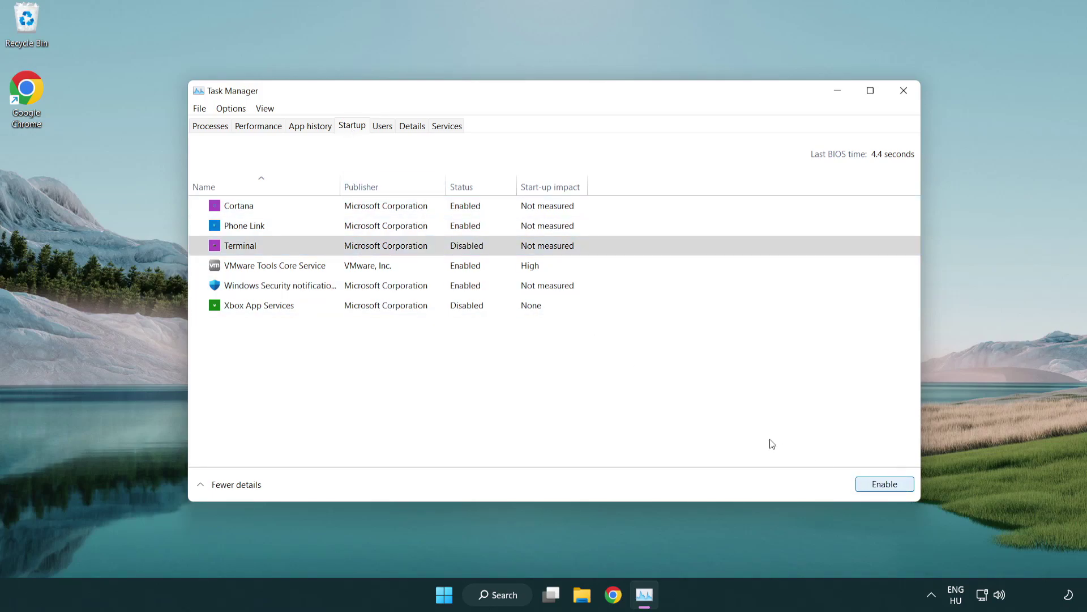
left_click(452, 229)
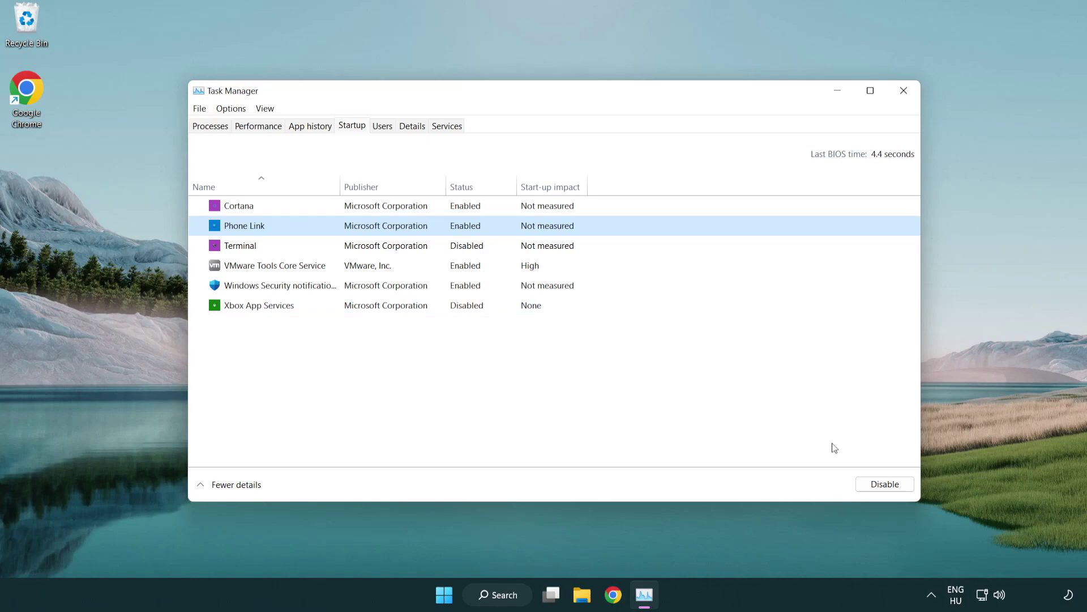
left_click(884, 485)
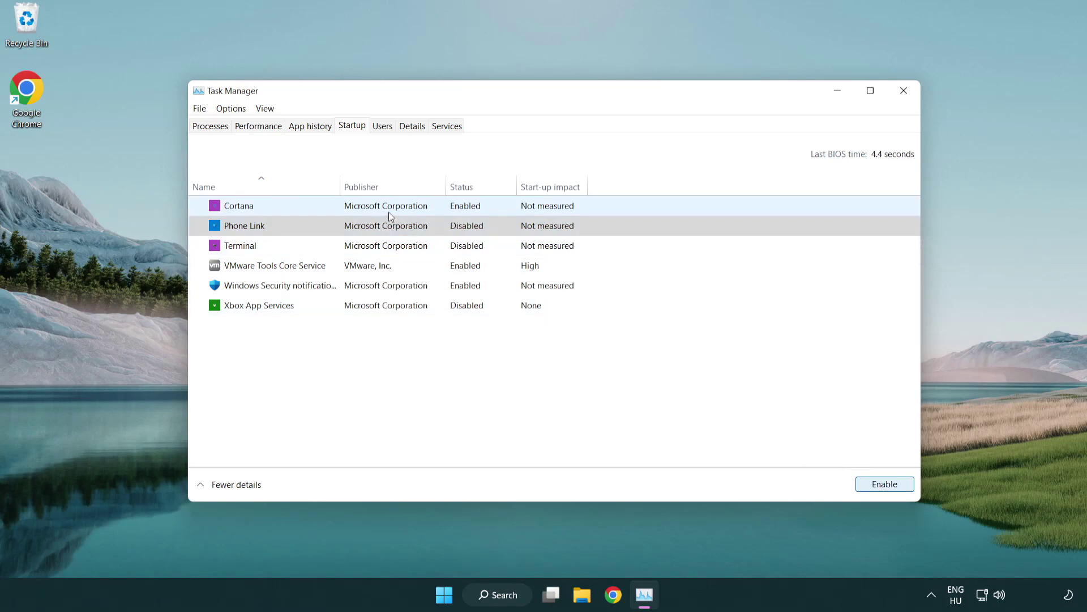
left_click(389, 213)
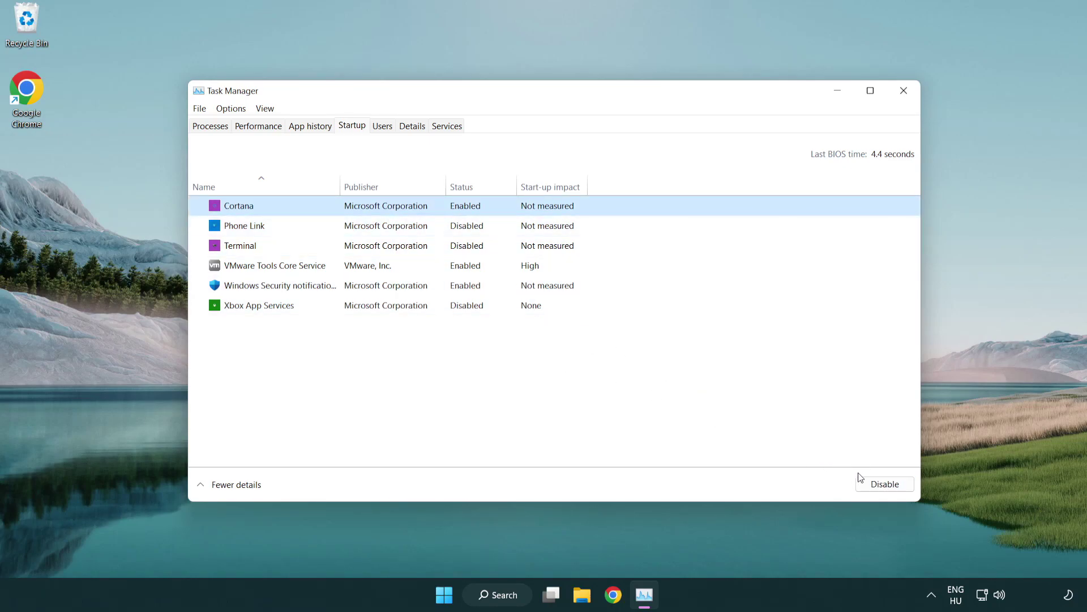
left_click(876, 483)
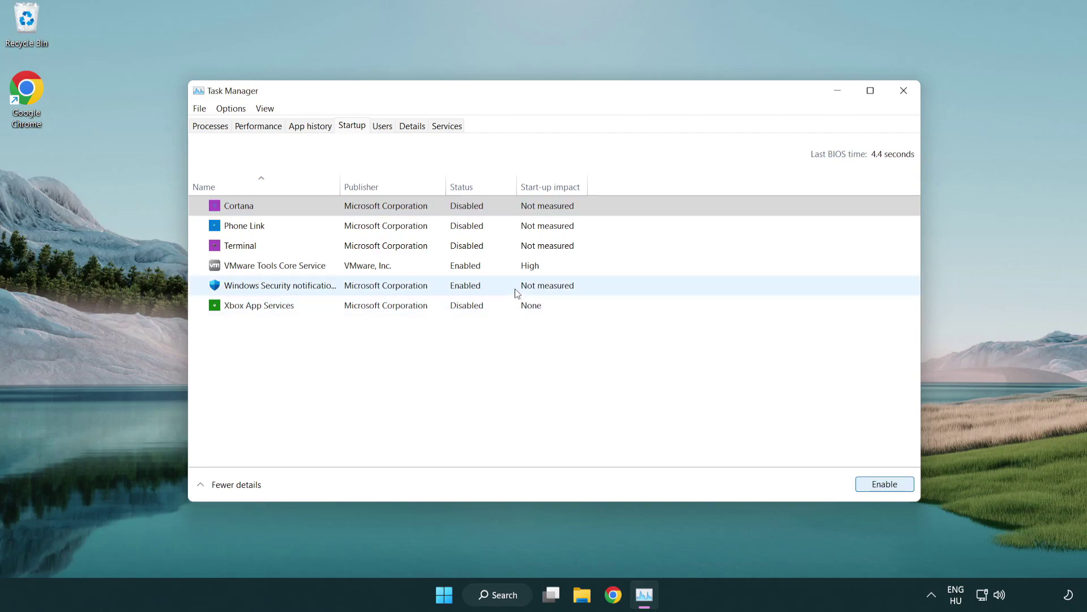
left_click(517, 291)
left_click(857, 480)
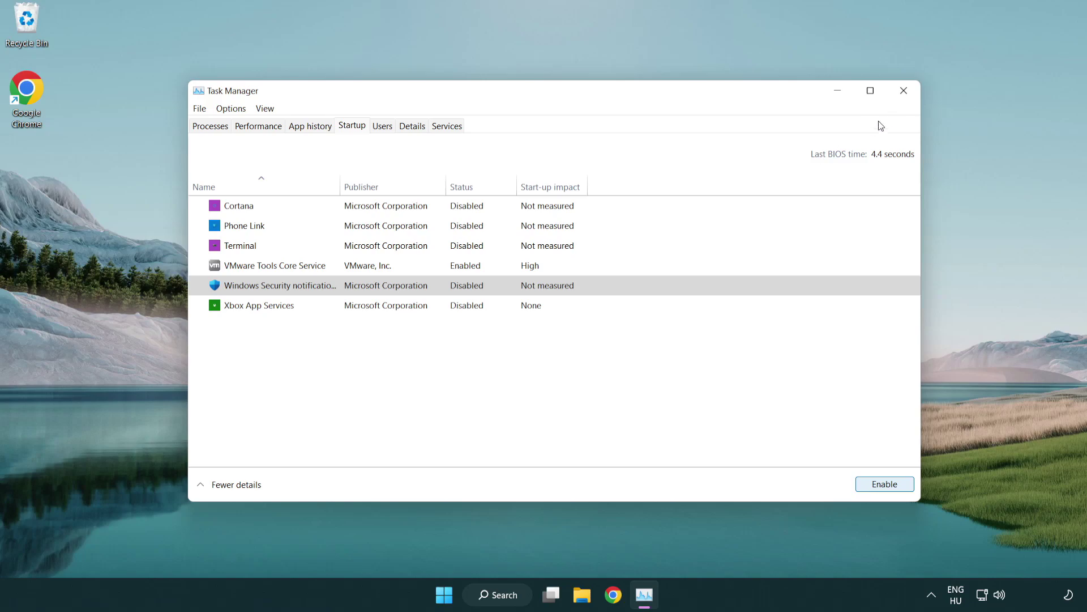
left_click(906, 93)
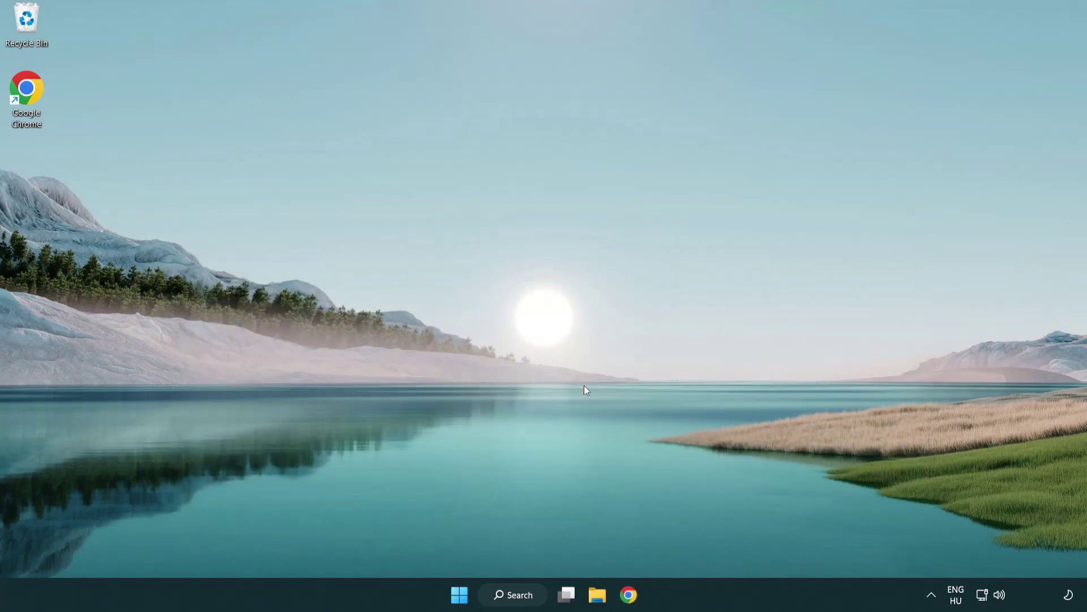
Step: Launch Command Prompt as administrator and run sfc /scannow
left_click(510, 594)
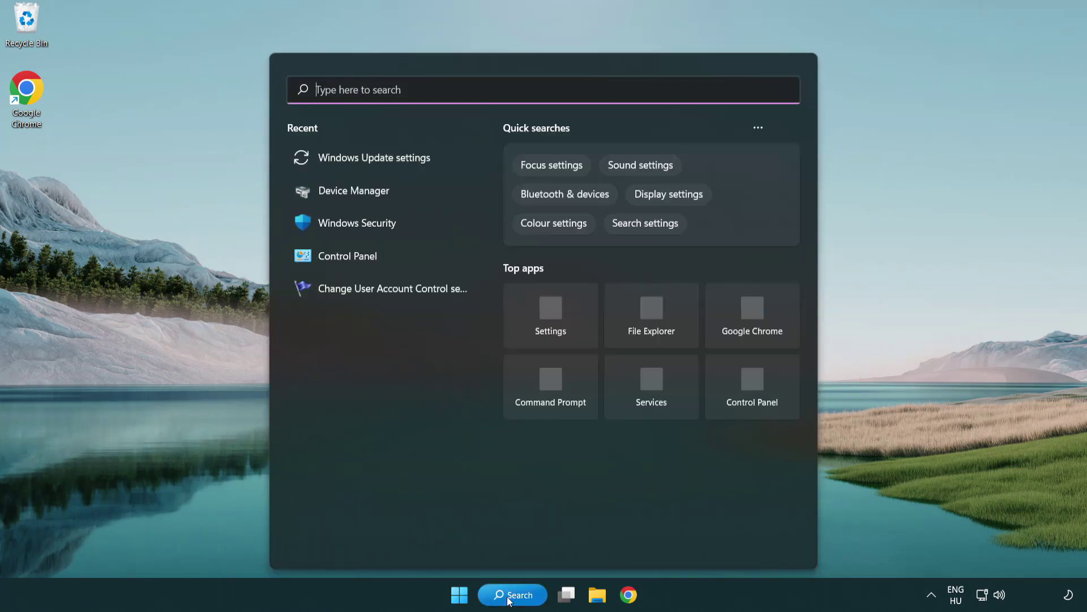
type("c")
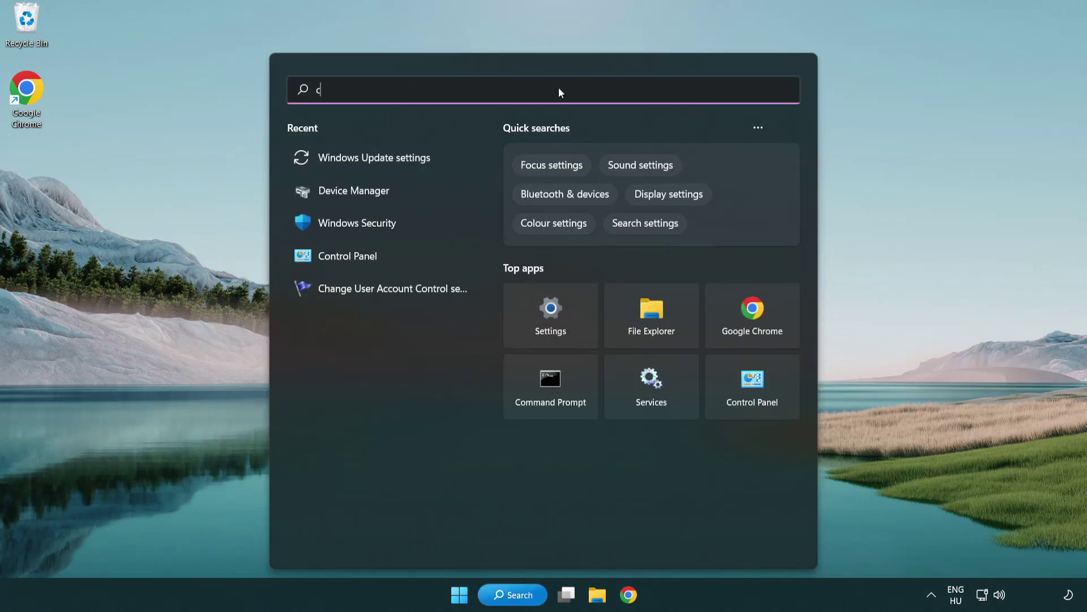
type("md")
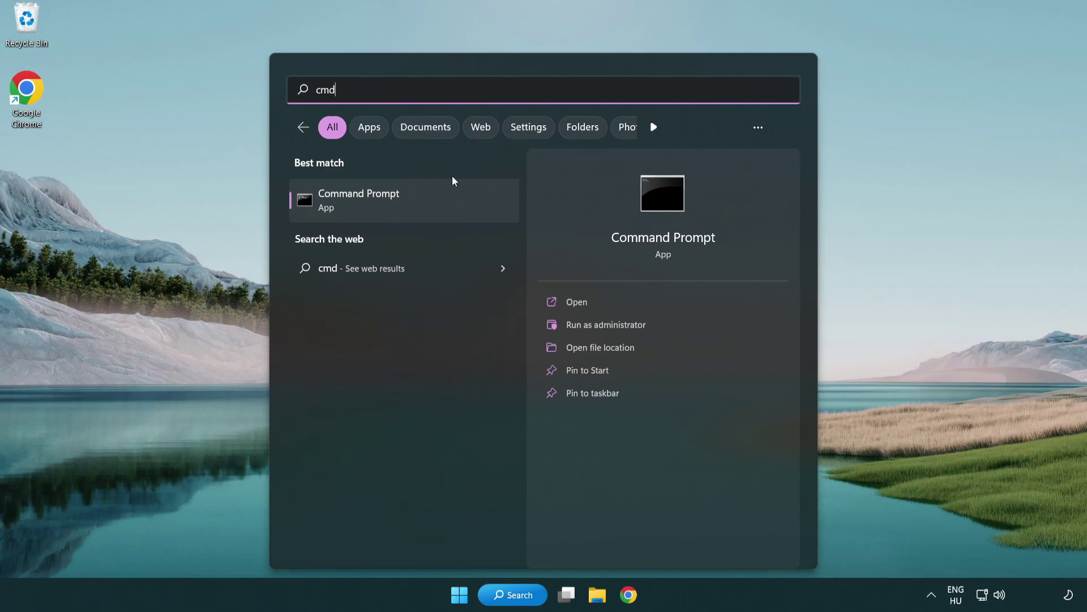
right_click(417, 208)
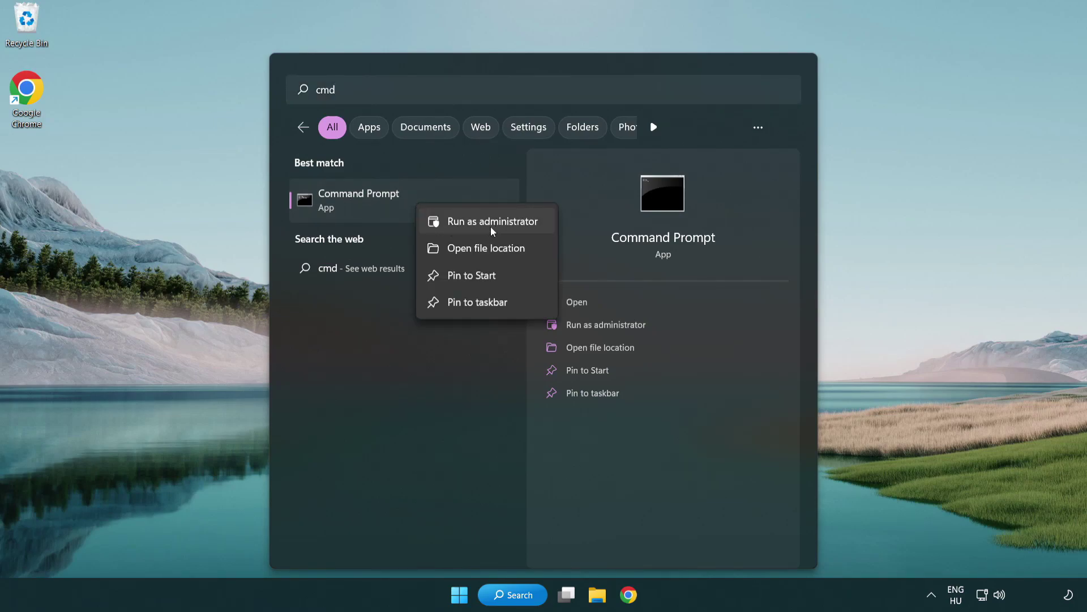
left_click(490, 226)
left_click_drag(388, 67, 548, 115)
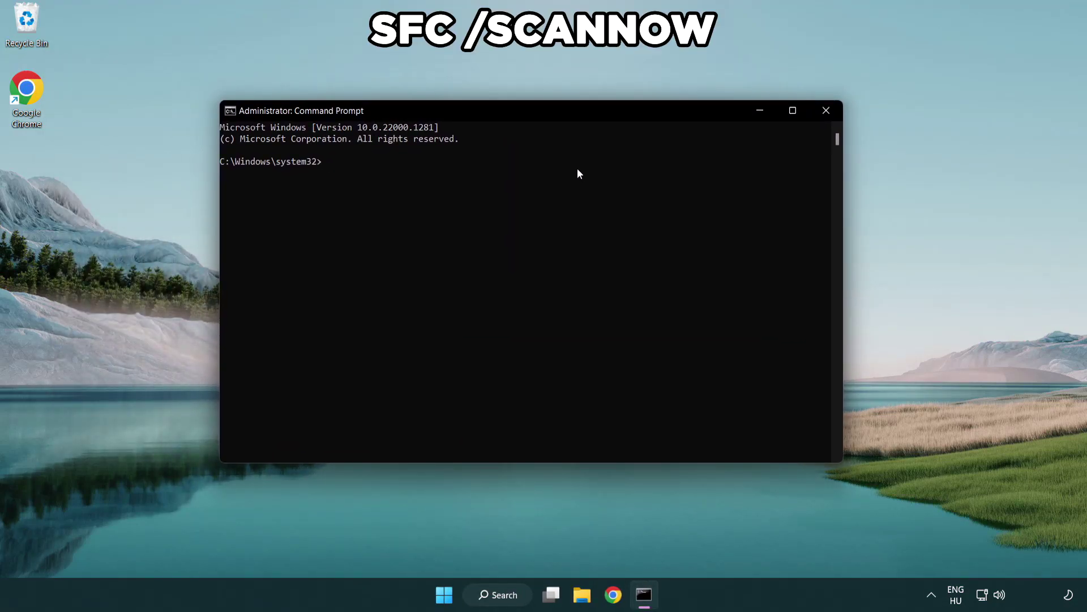
type("sfc /s")
type("cannow")
key("Return")
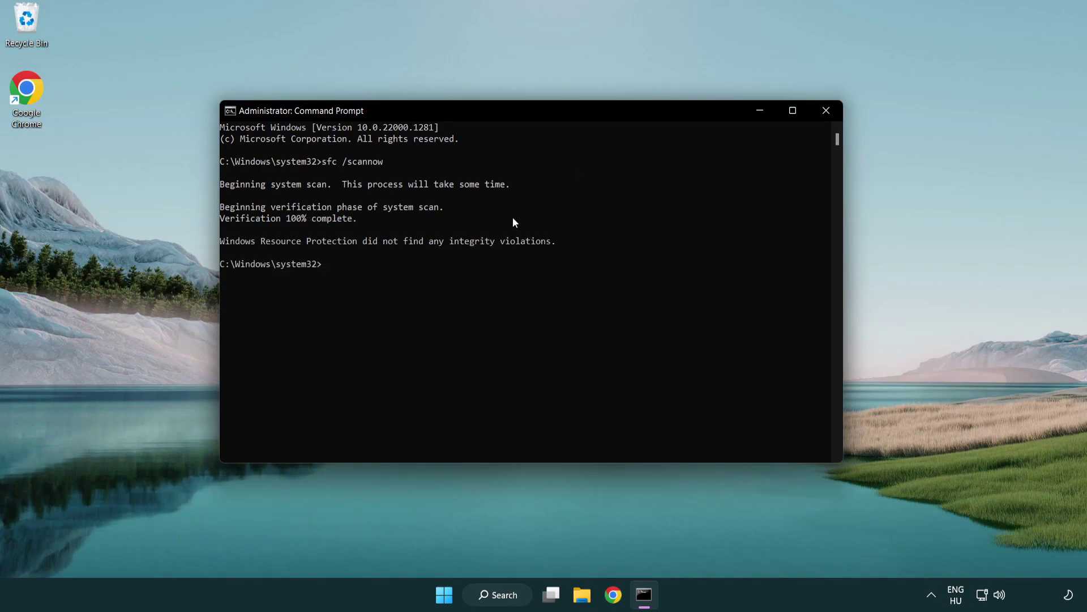
Step: Close the administrator Command Prompt window and bring up the Start menu
left_click(828, 112)
left_click(460, 592)
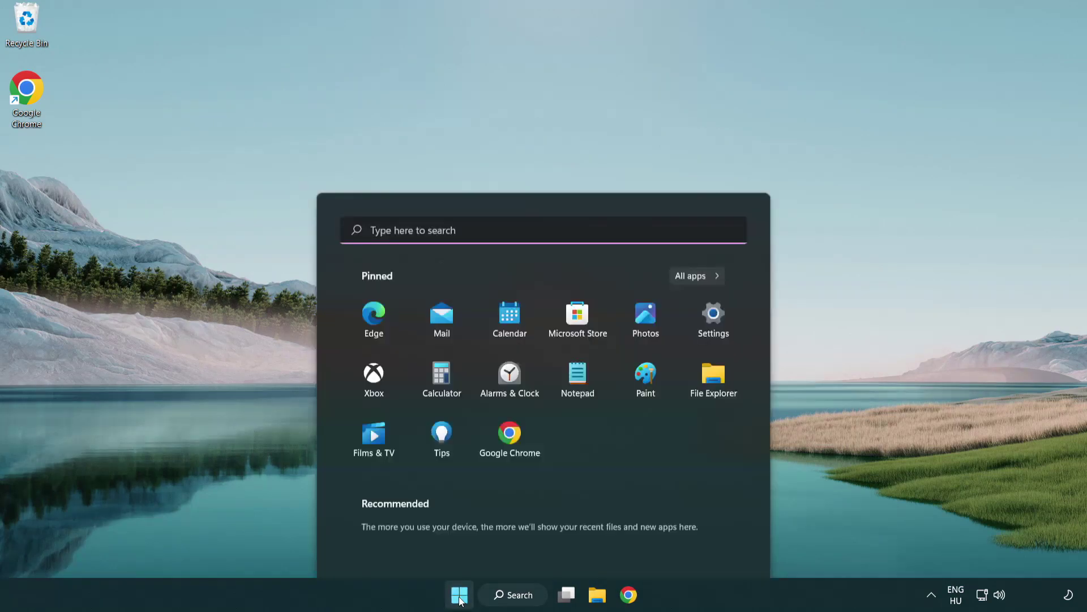
left_click(720, 544)
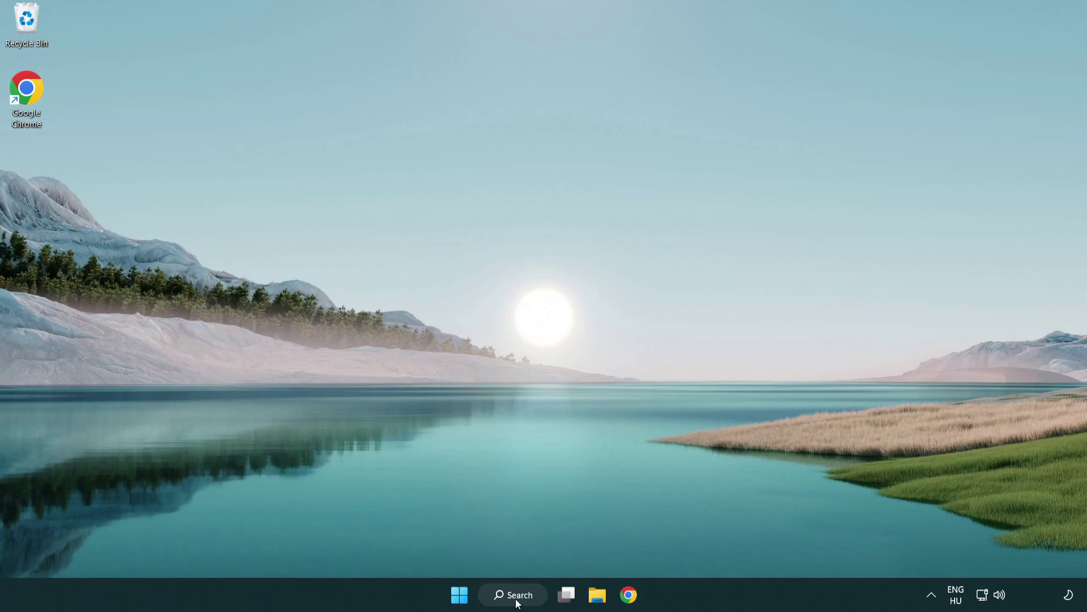
Step: Search for 'security' and launch Windows Security from the results
left_click(517, 600)
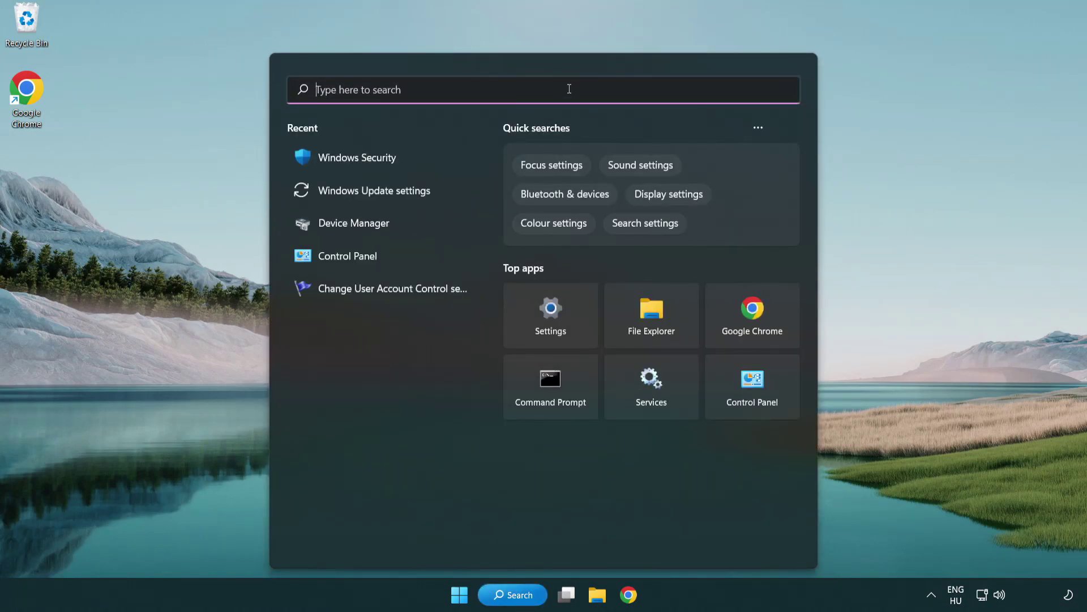
type("secu")
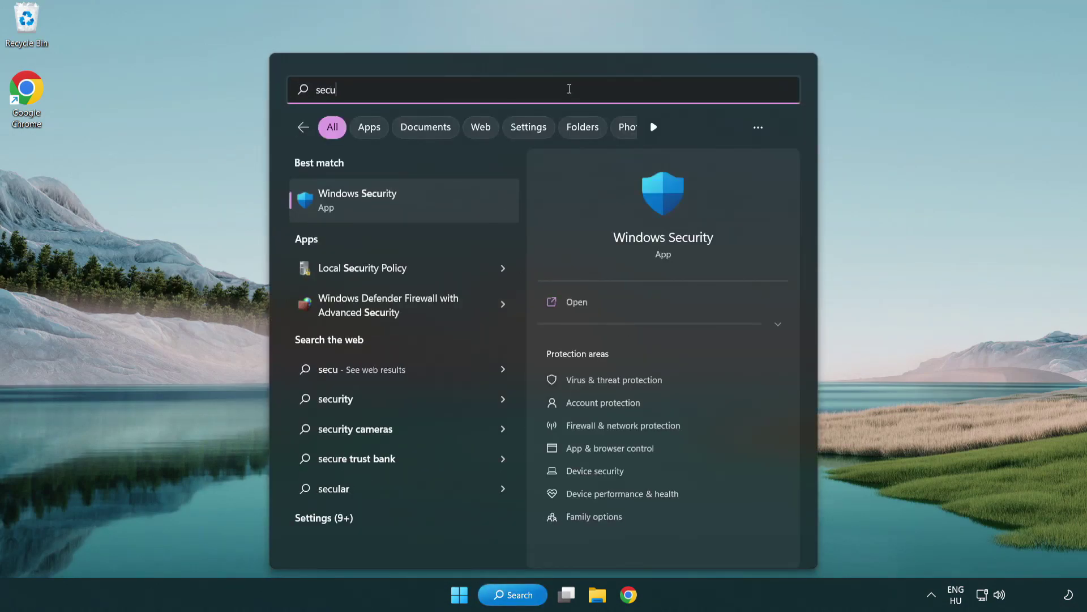
type("rit")
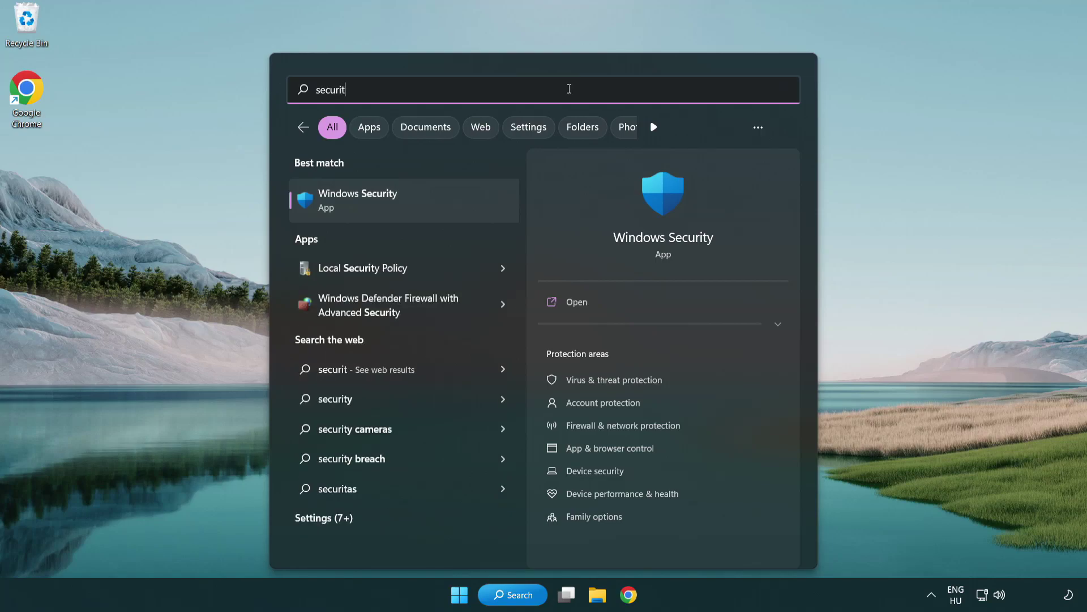
type("y")
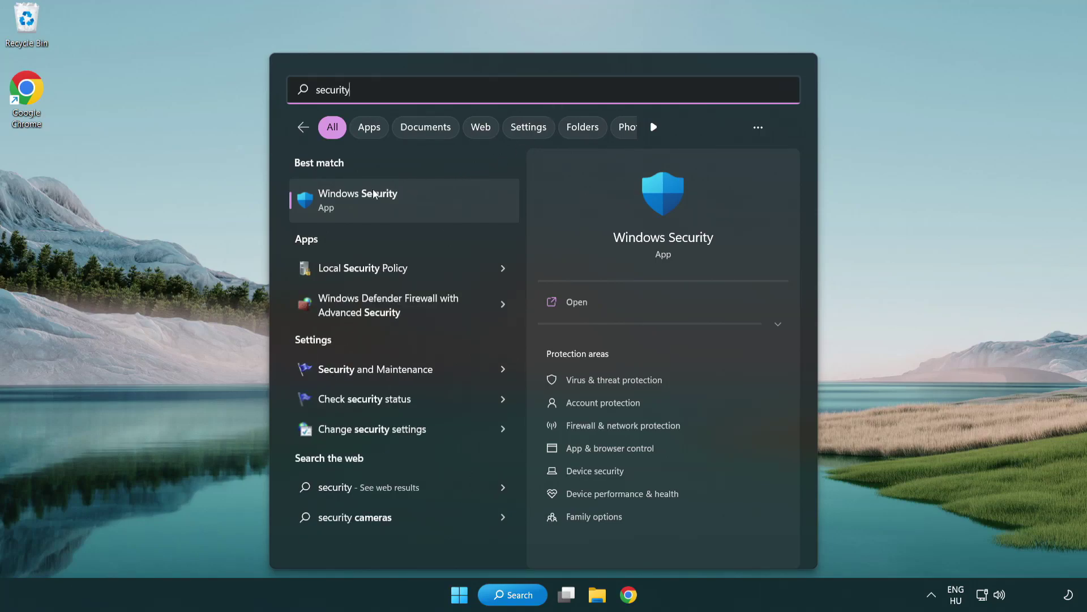
left_click(445, 207)
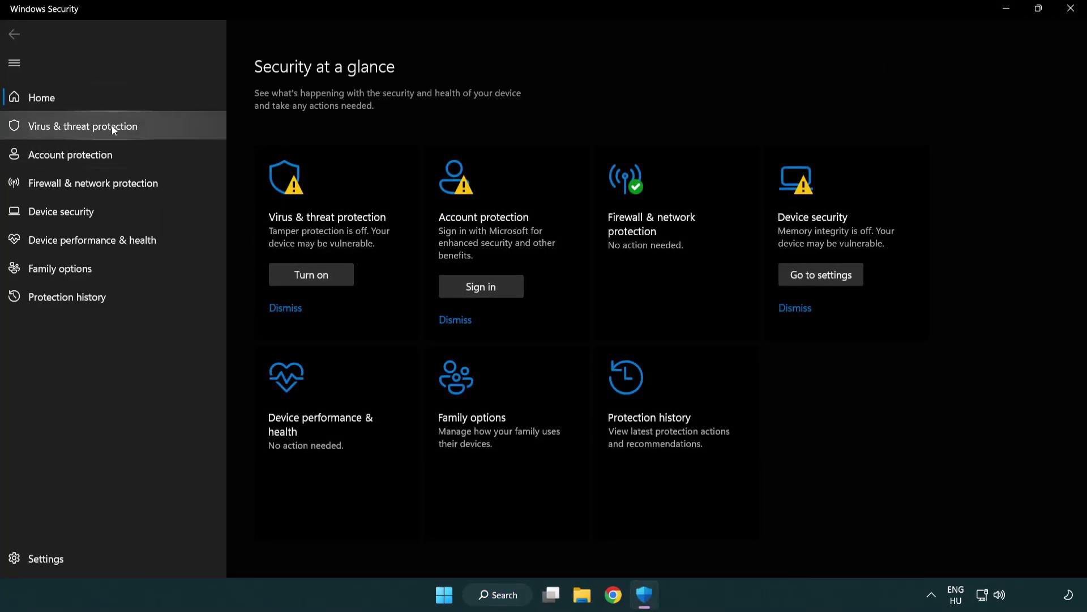
Step: Go to Virus & threat protection settings and open Add or remove exclusions
left_click(164, 125)
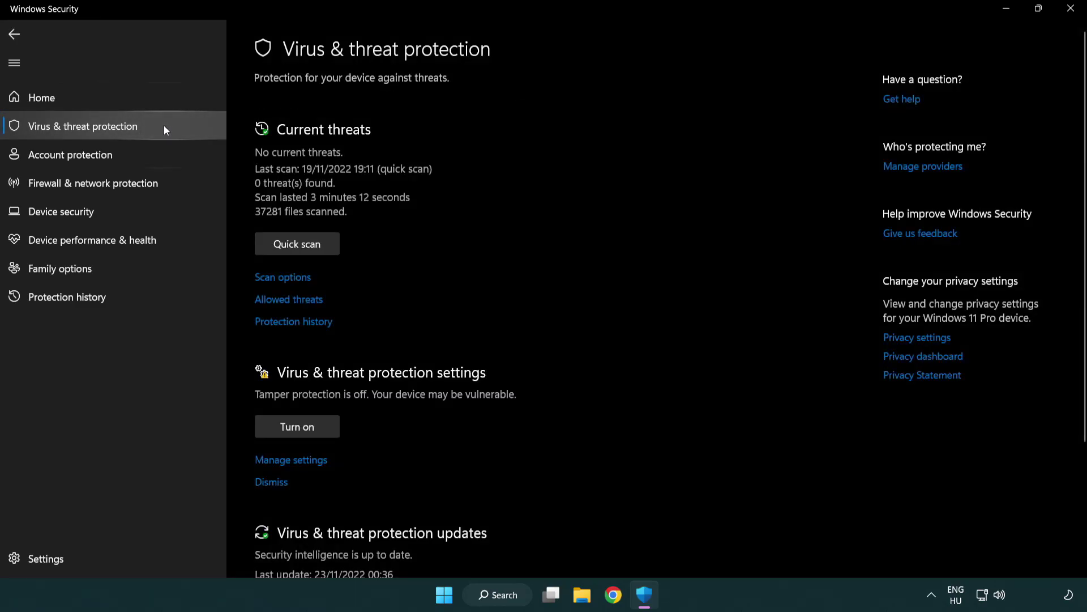
scroll(306, 243, "down", 3)
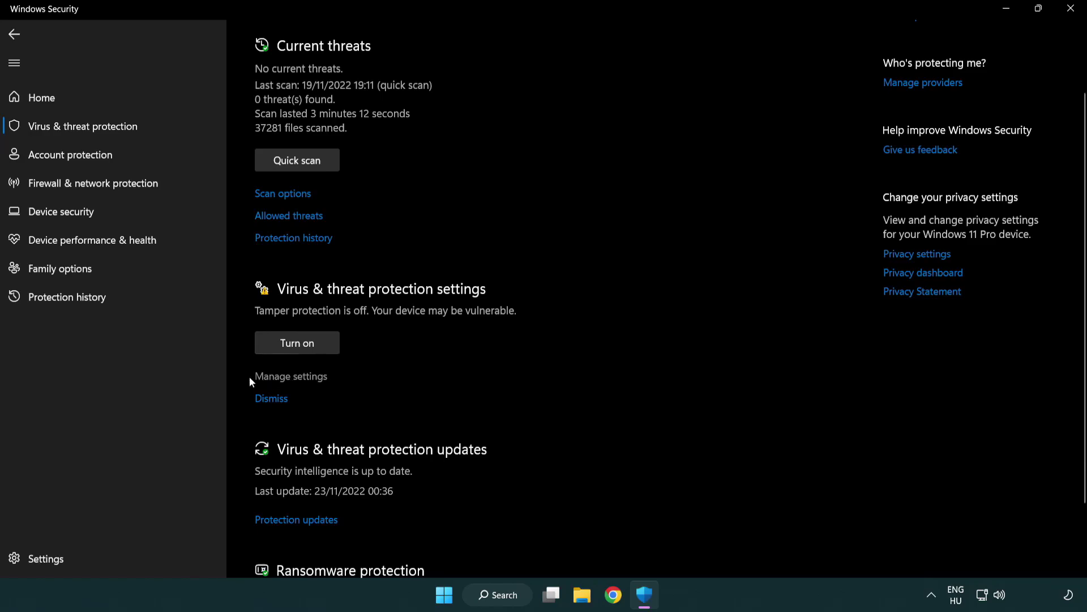
left_click(289, 378)
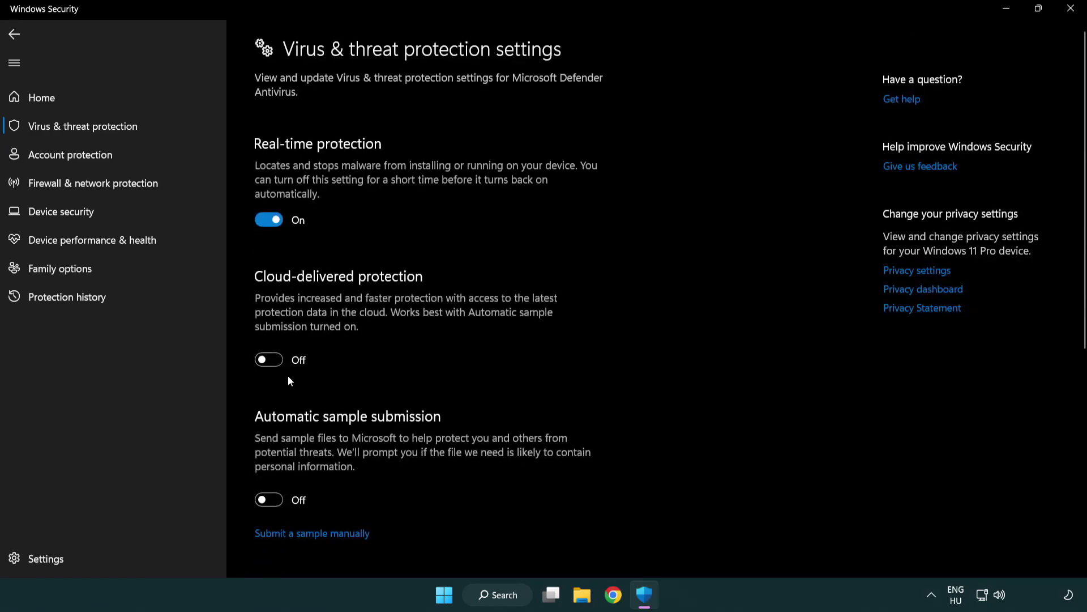
scroll(289, 377, "down", 1)
scroll(289, 378, "down", 1)
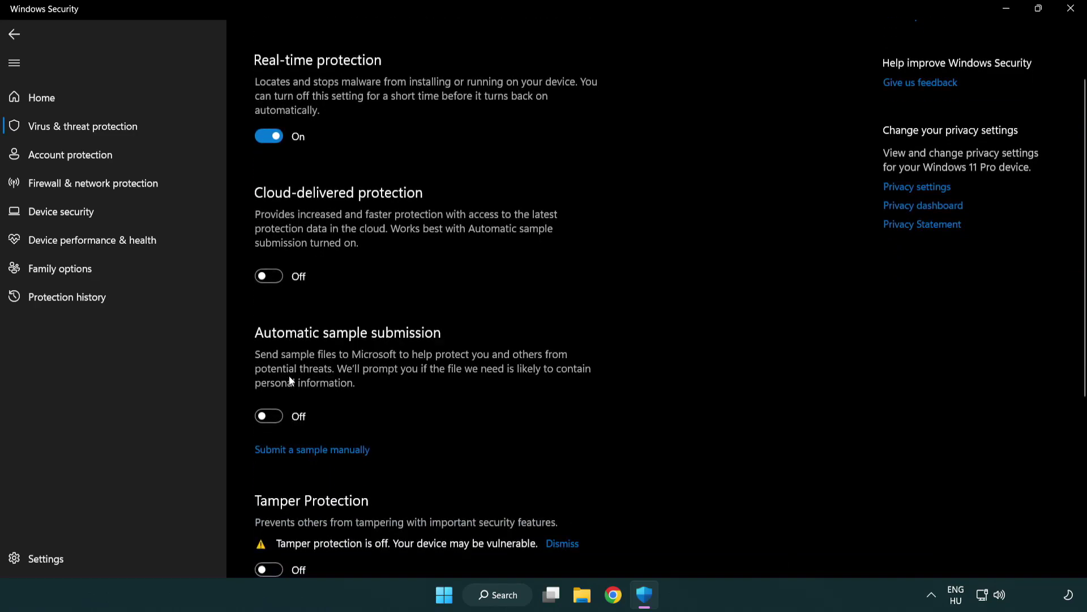
scroll(290, 378, "down", 2)
scroll(290, 378, "down", 3)
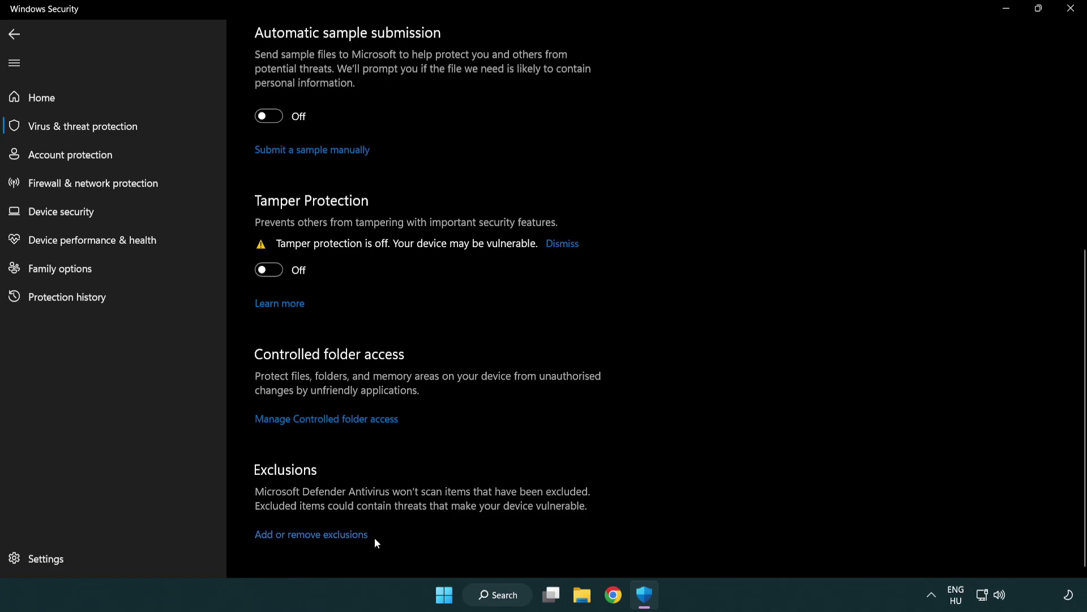
left_click(345, 537)
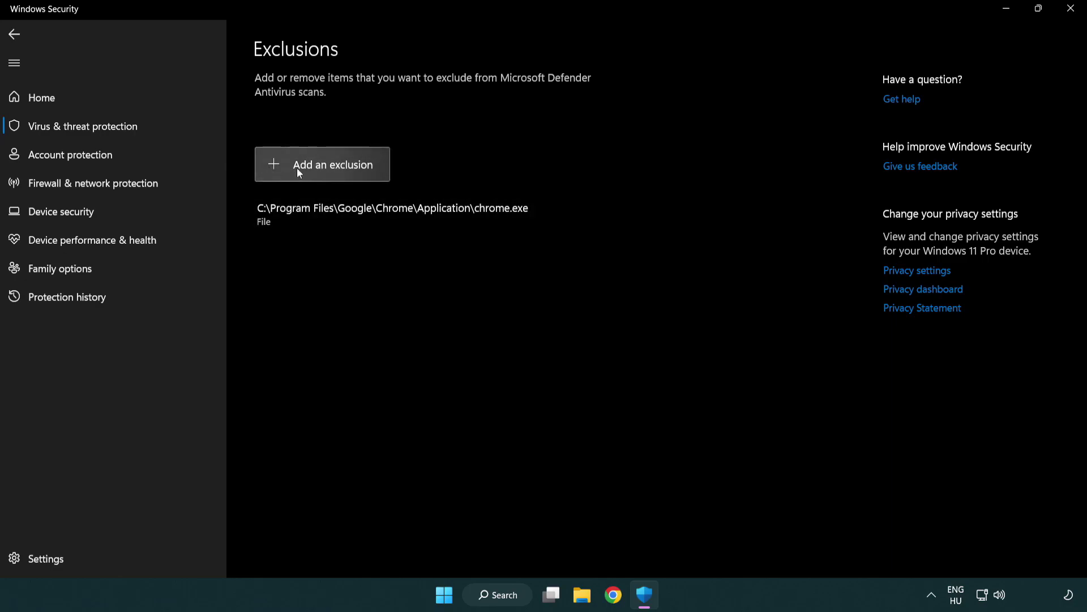
Step: Start a File exclusion and move the file picker up to This PC
left_click(326, 166)
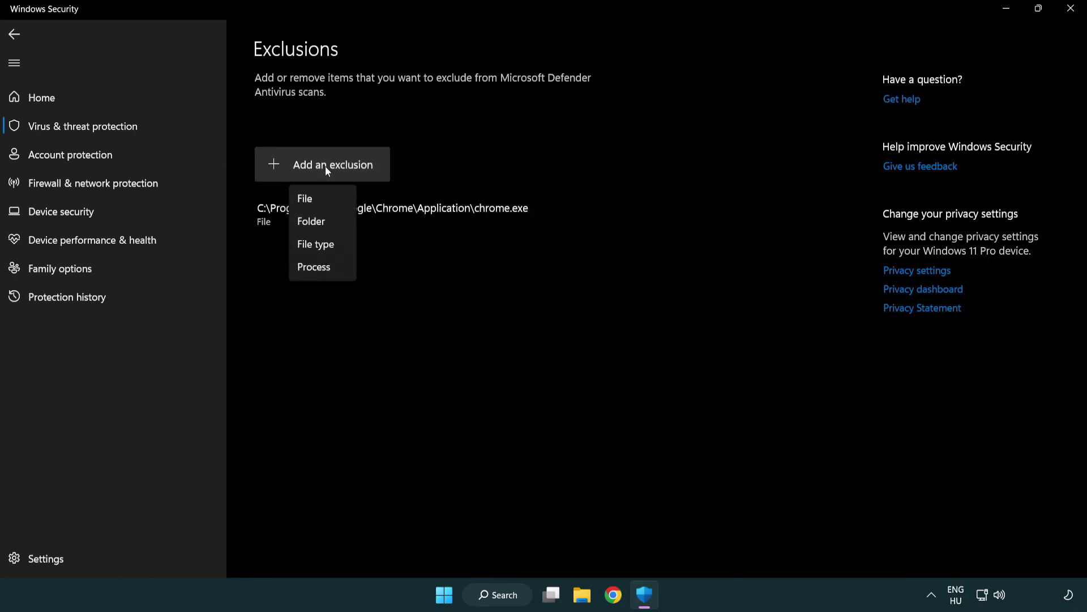
left_click(327, 201)
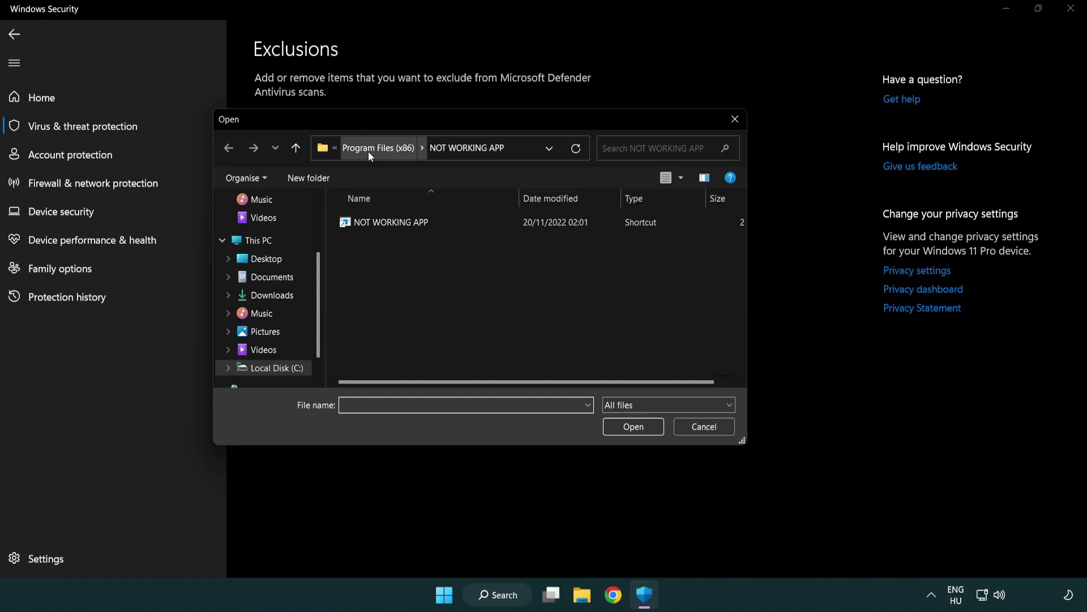
left_click(368, 149)
left_click(374, 149)
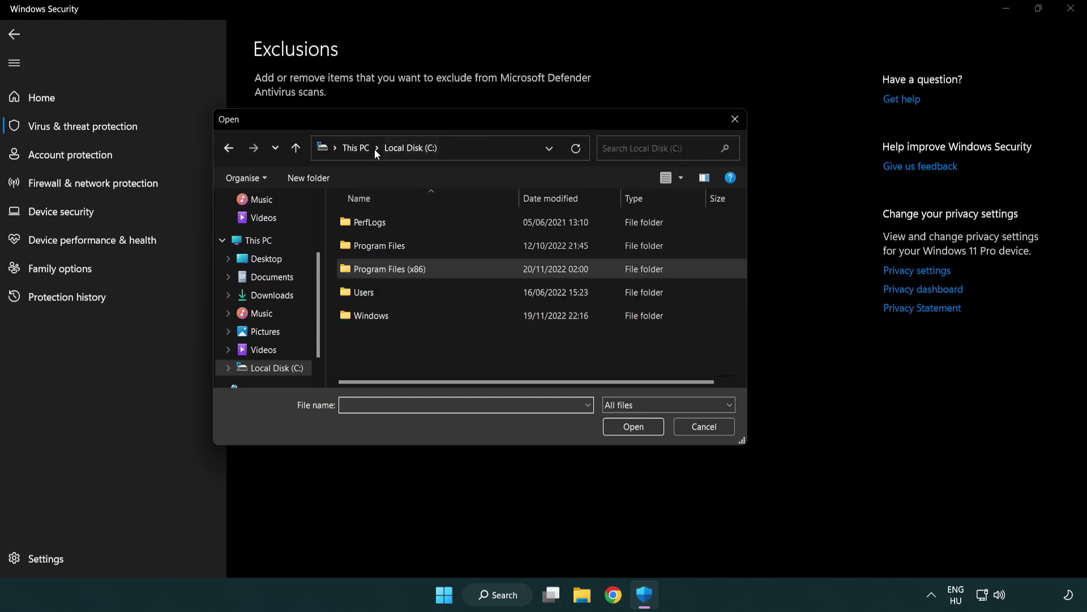
left_click(366, 149)
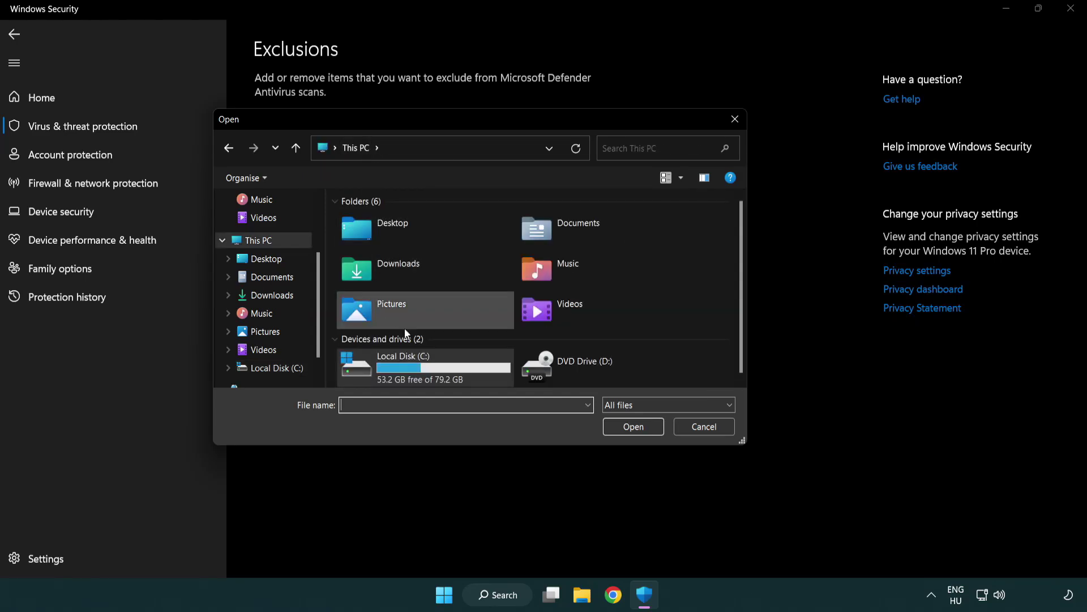
Step: Browse to C:\Program Files (x86)\NOT WORKING APP and select its shortcut
double_click(397, 374)
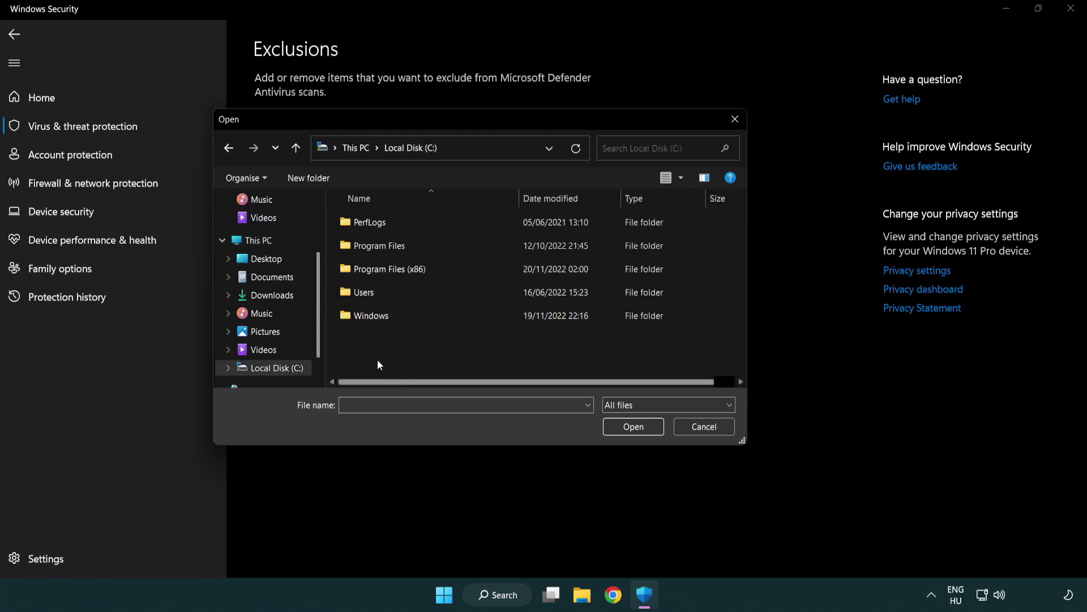
double_click(398, 266)
double_click(405, 364)
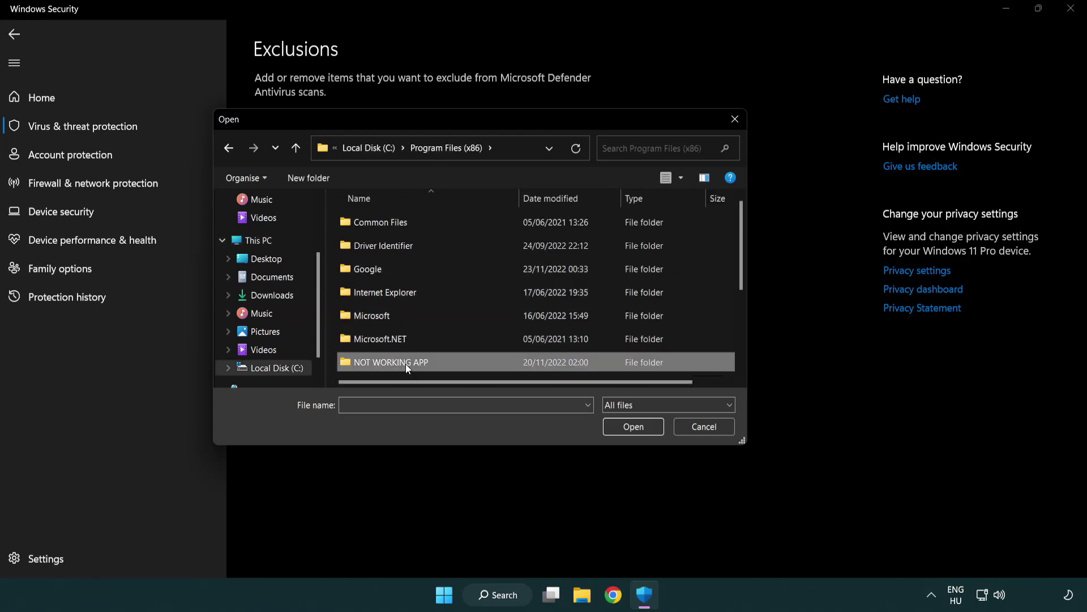
left_click(383, 221)
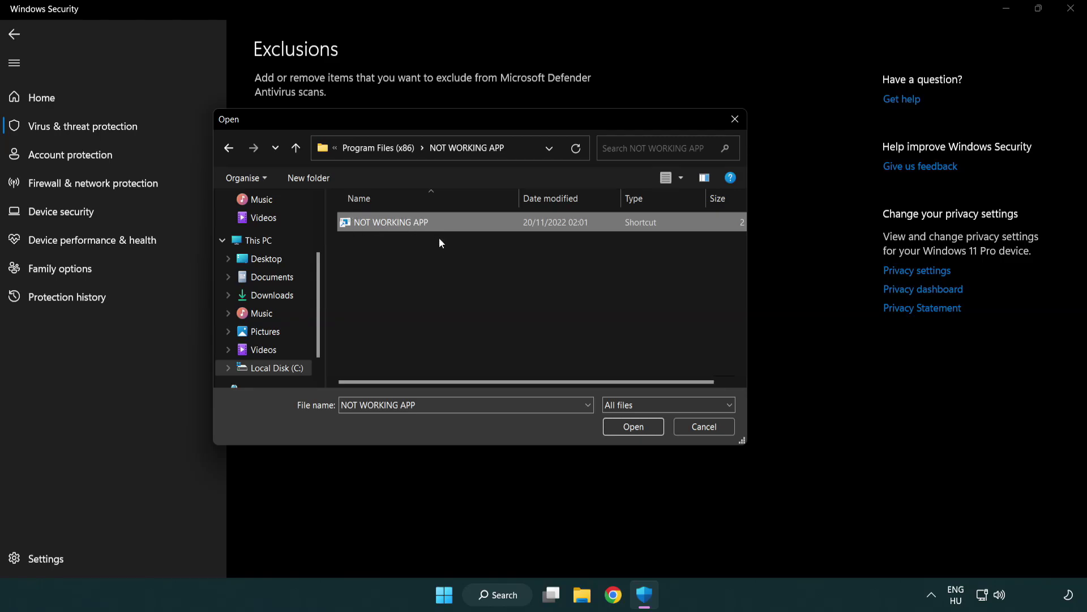